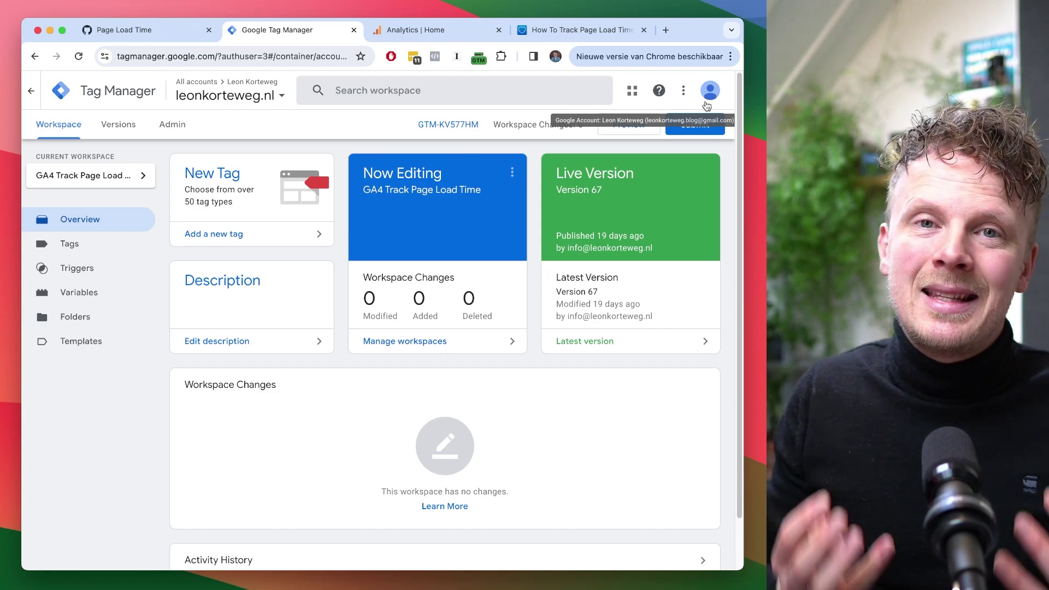
Copy all 14 lines of the page-load-time.js gist and return to the Tag Manager workspace
{"action": "left_click", "coordinate": [586, 30]}
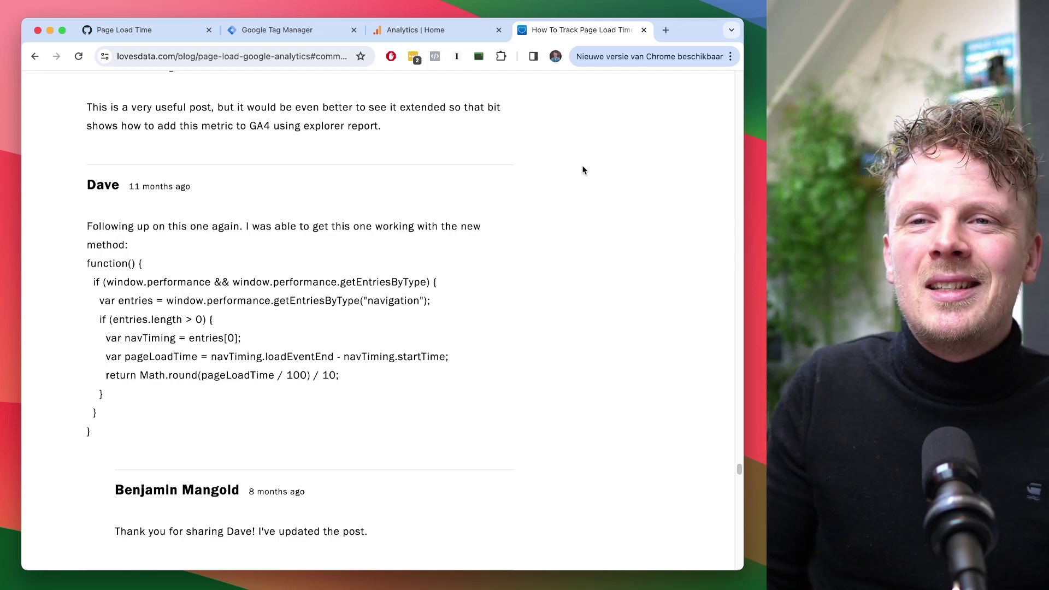
{"action": "left_click", "coordinate": [125, 30]}
{"action": "left_click", "coordinate": [158, 267]}
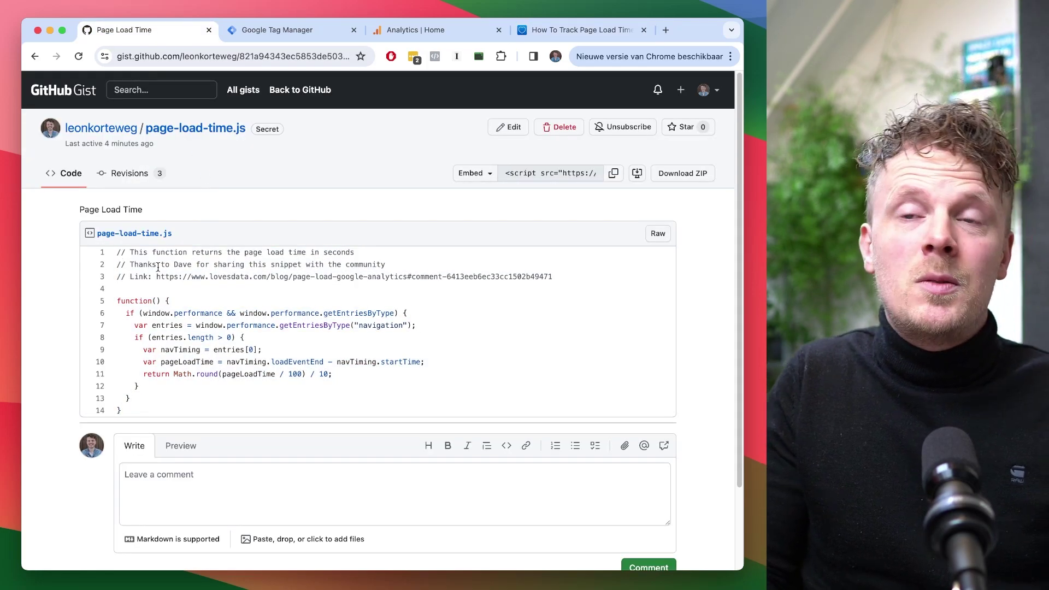
{"action": "left_click_drag", "start_coordinate": [118, 251], "coordinate": [180, 276]}
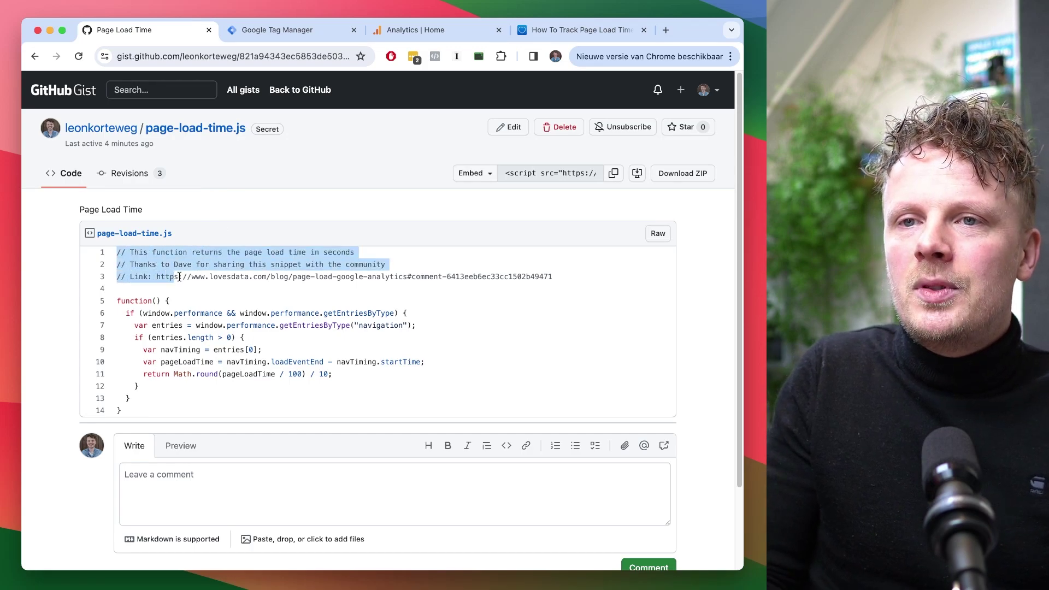
{"action": "left_click", "coordinate": [180, 275]}
{"action": "left_click_drag", "start_coordinate": [118, 254], "coordinate": [122, 411]}
{"action": "key", "text": "super+c"}
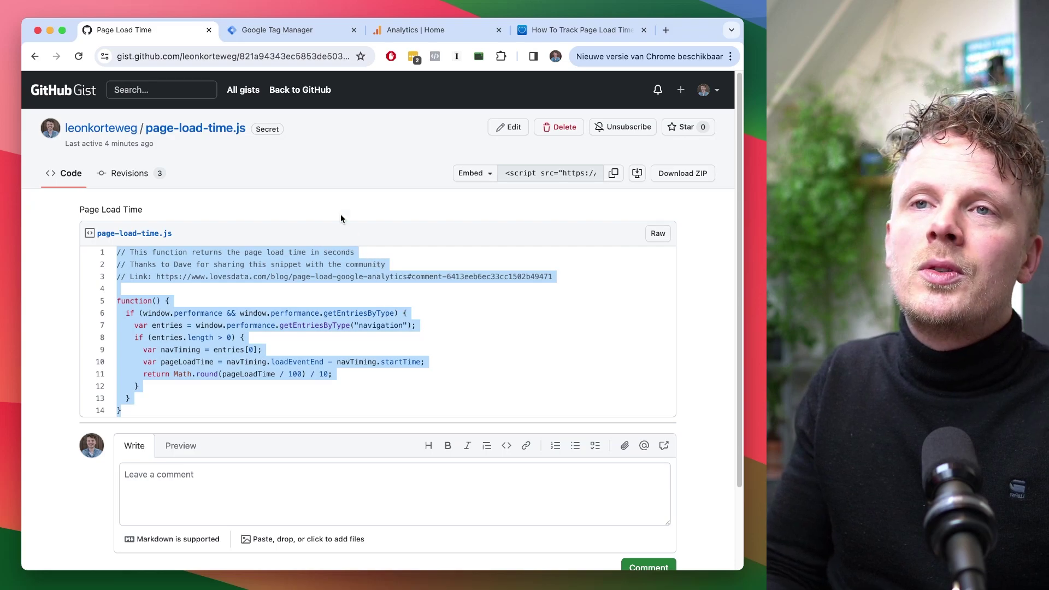
{"action": "left_click", "coordinate": [282, 33]}
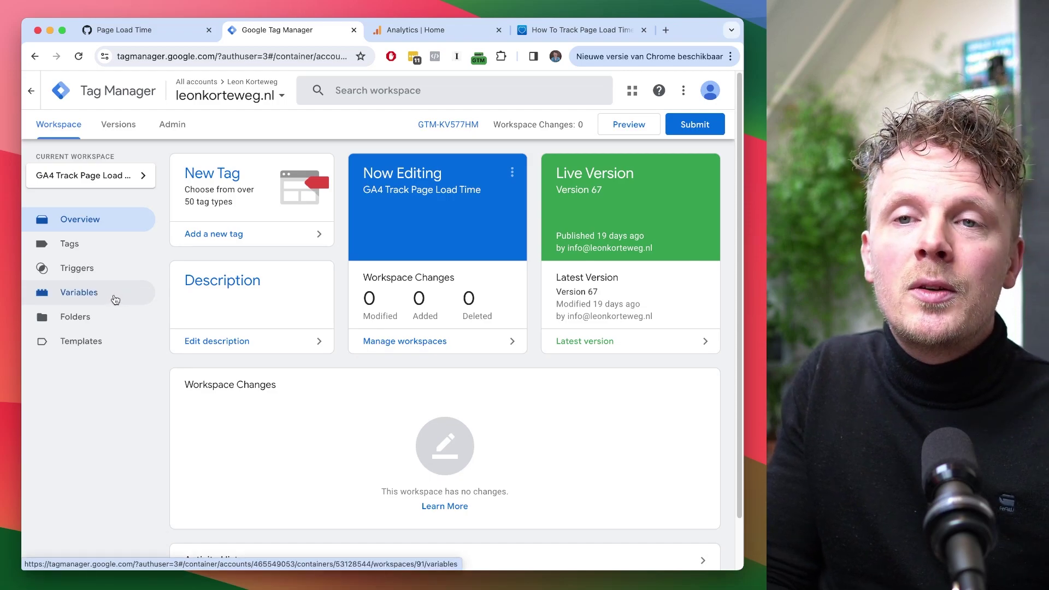
Start a new user-defined variable named 'Page Load Time' of type Custom JavaScript
{"action": "left_click", "coordinate": [115, 299]}
{"action": "scroll", "coordinate": [268, 383], "scroll_direction": "down", "scroll_amount": 10}
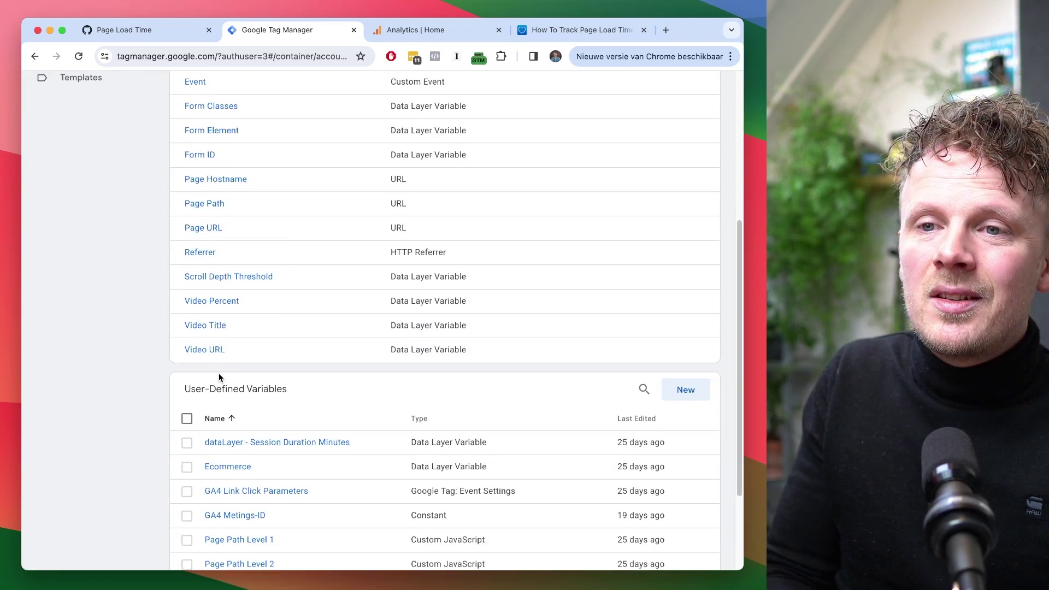
{"action": "scroll", "coordinate": [347, 398], "scroll_direction": "down", "scroll_amount": 2}
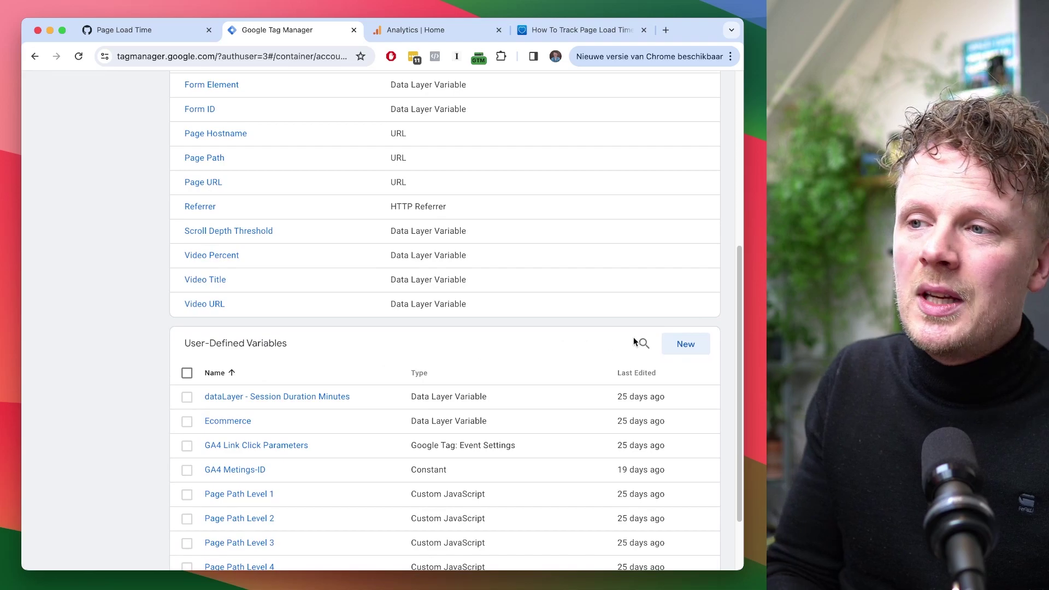
{"action": "left_click", "coordinate": [695, 350]}
{"action": "left_click", "coordinate": [207, 103]}
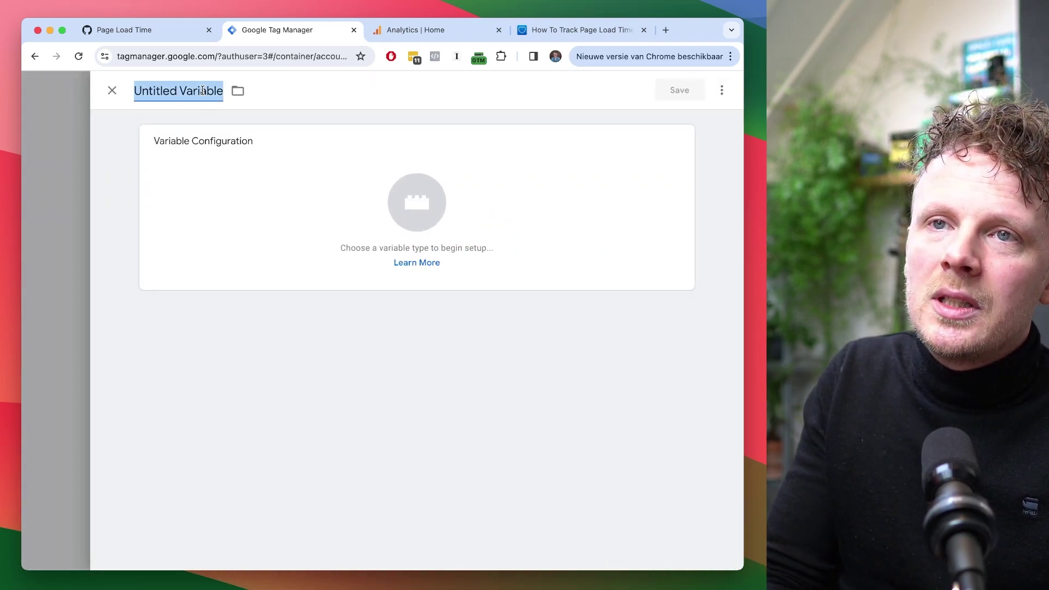
{"action": "type", "text": "Page Load"}
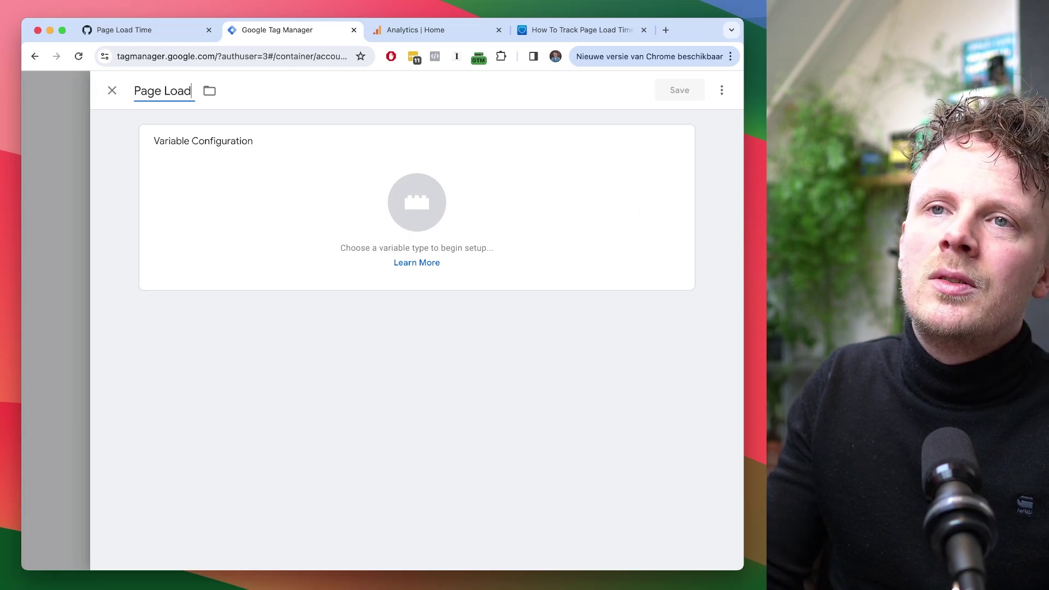
{"action": "type", "text": " Time"}
{"action": "left_click", "coordinate": [260, 231]}
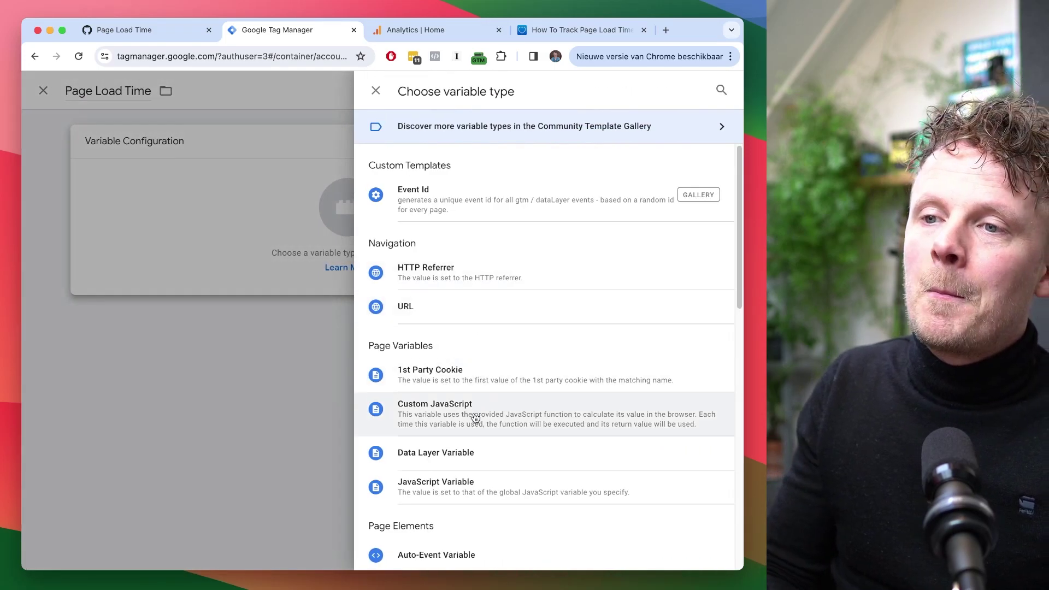
{"action": "left_click", "coordinate": [478, 420]}
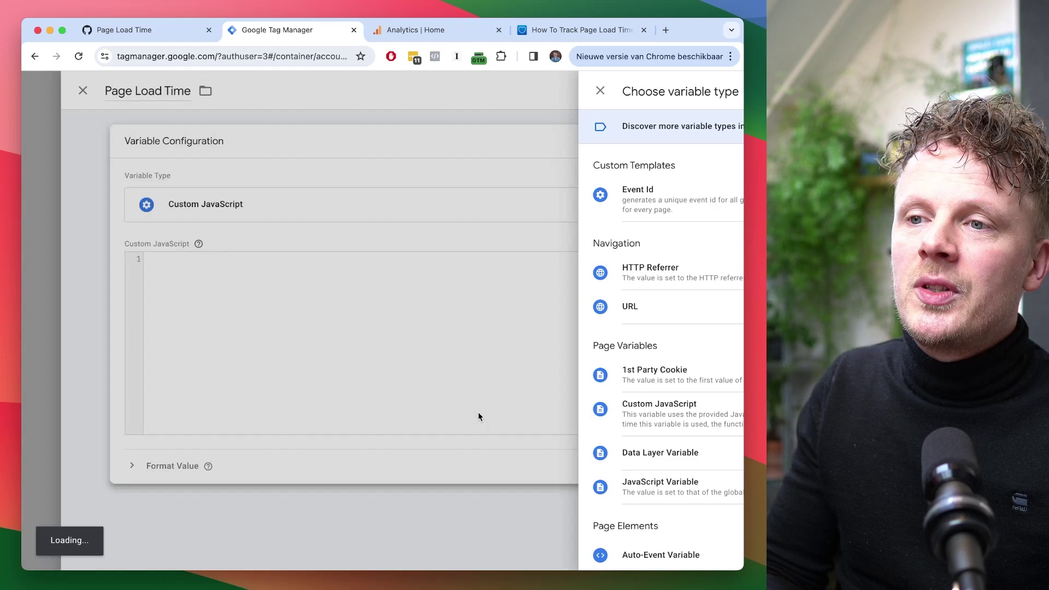
Paste the page load snippet, set undefined values to convert to 0, and save the variable
{"action": "left_click", "coordinate": [358, 328]}
{"action": "key", "text": "super+v"}
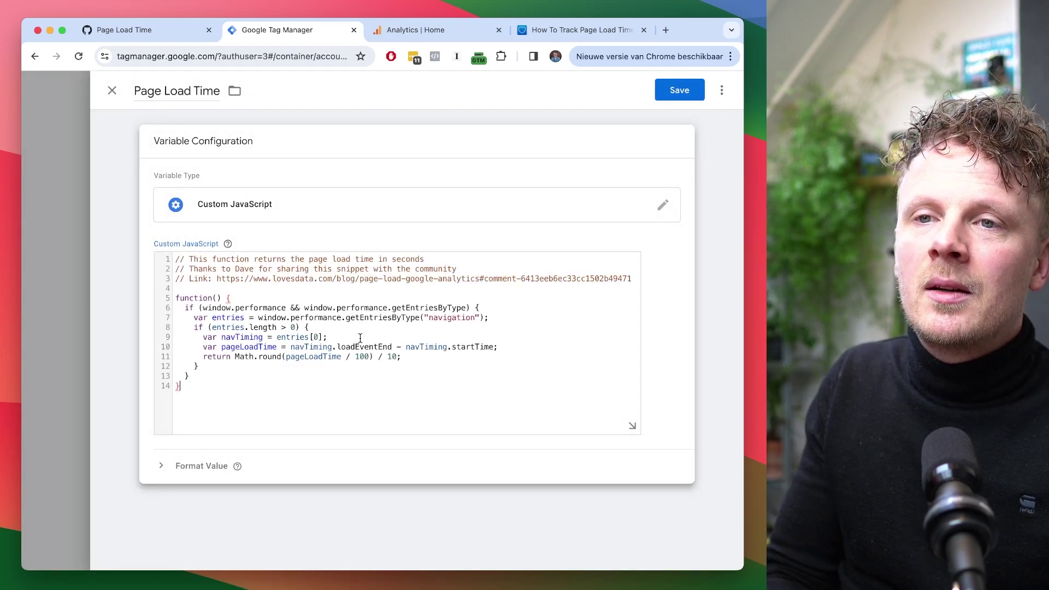
{"action": "left_click", "coordinate": [200, 474]}
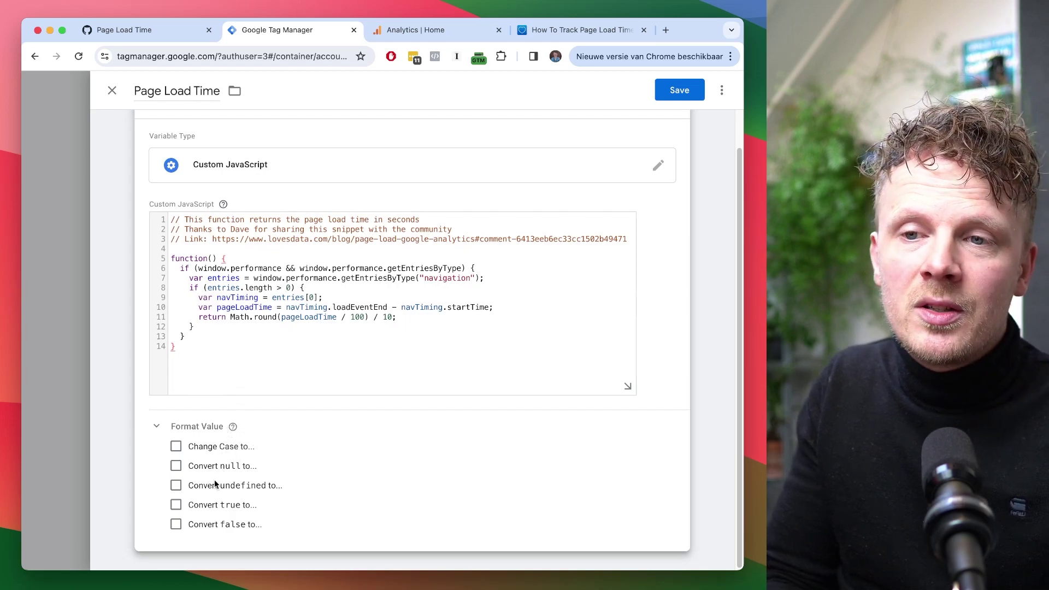
{"action": "left_click", "coordinate": [176, 486]}
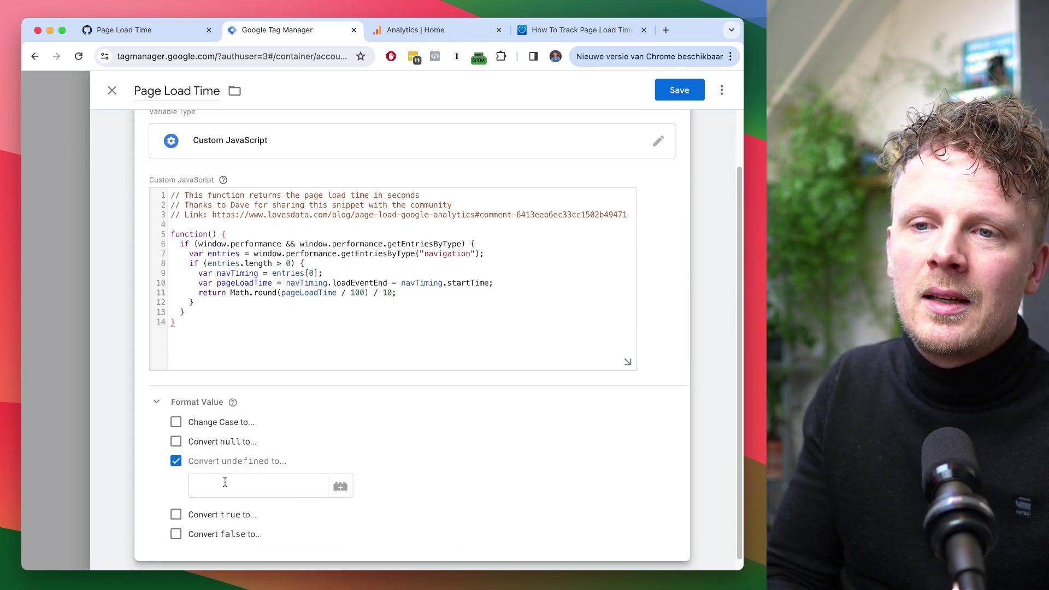
{"action": "left_click", "coordinate": [225, 482]}
{"action": "type", "text": "0"}
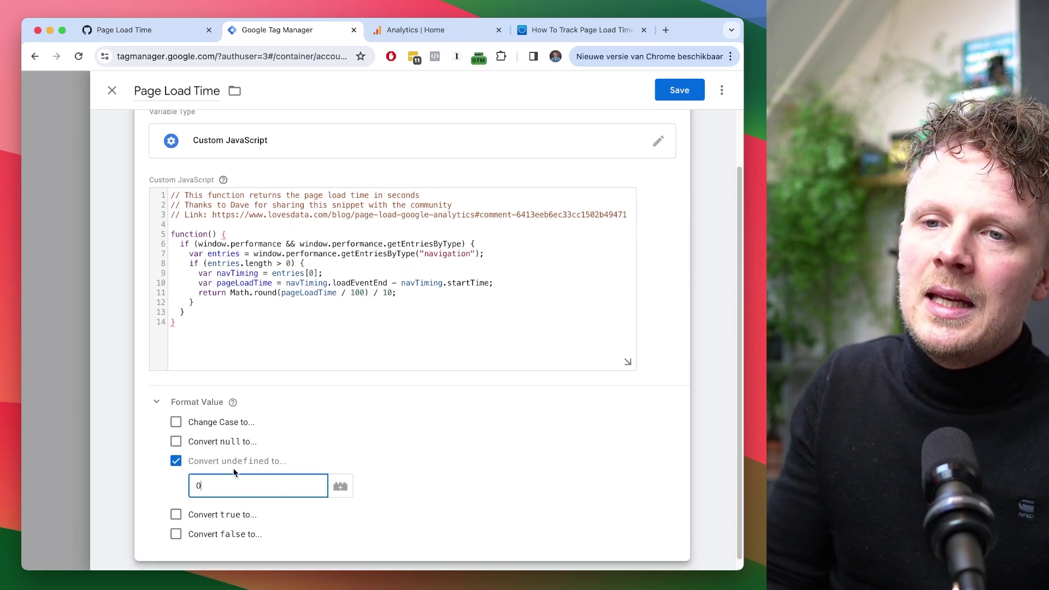
{"action": "left_click", "coordinate": [679, 93]}
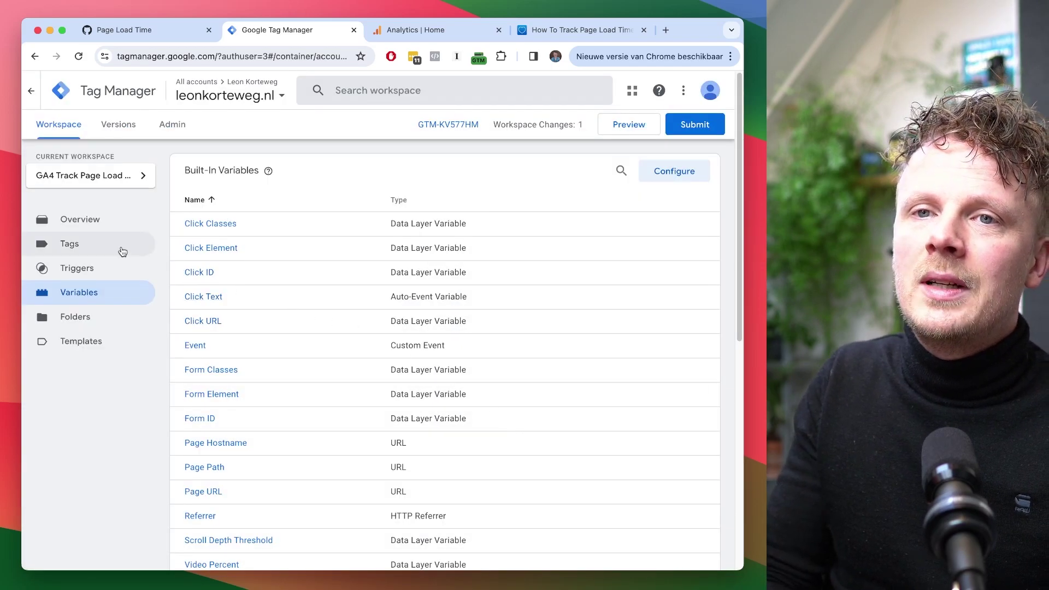
Create a new tag named '01.10 GA4 Event - page_loaded' and show the Google Analytics tag types
{"action": "left_click", "coordinate": [121, 253]}
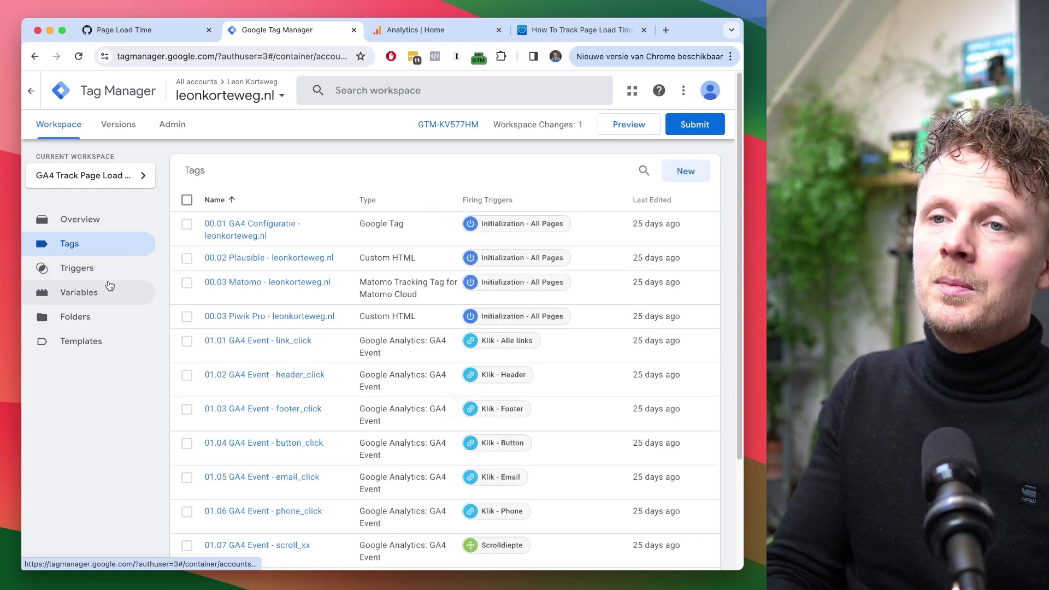
{"action": "left_click", "coordinate": [686, 171]}
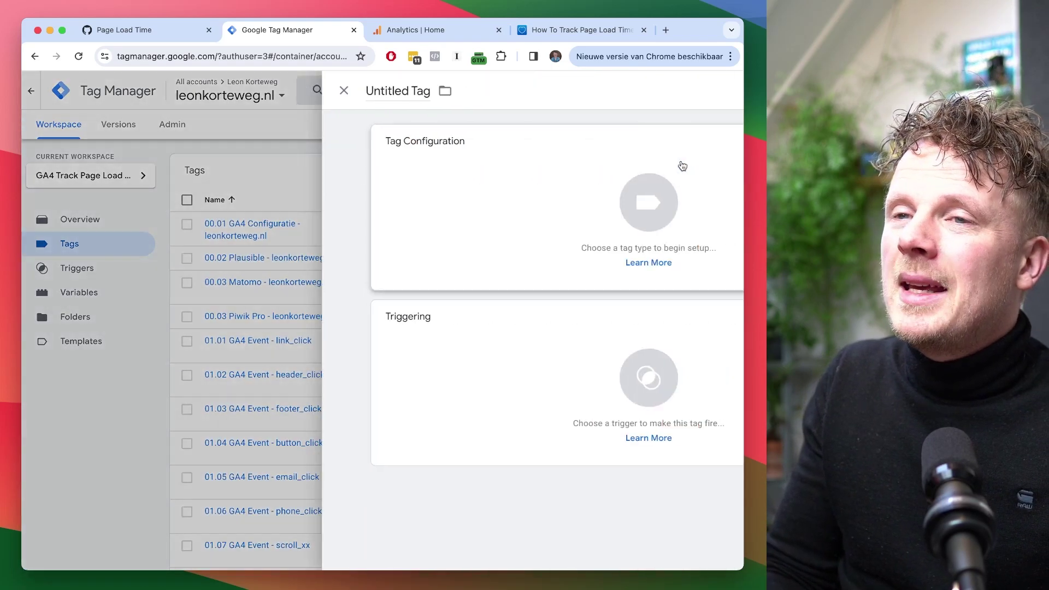
{"action": "type", "text": "01"}
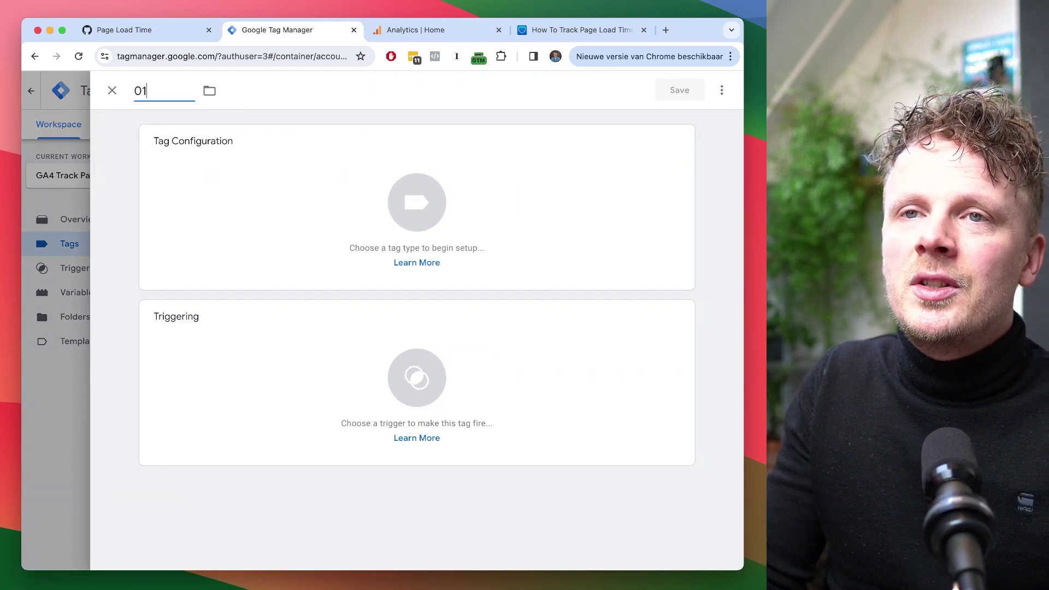
{"action": "type", "text": ".10 GA4 "}
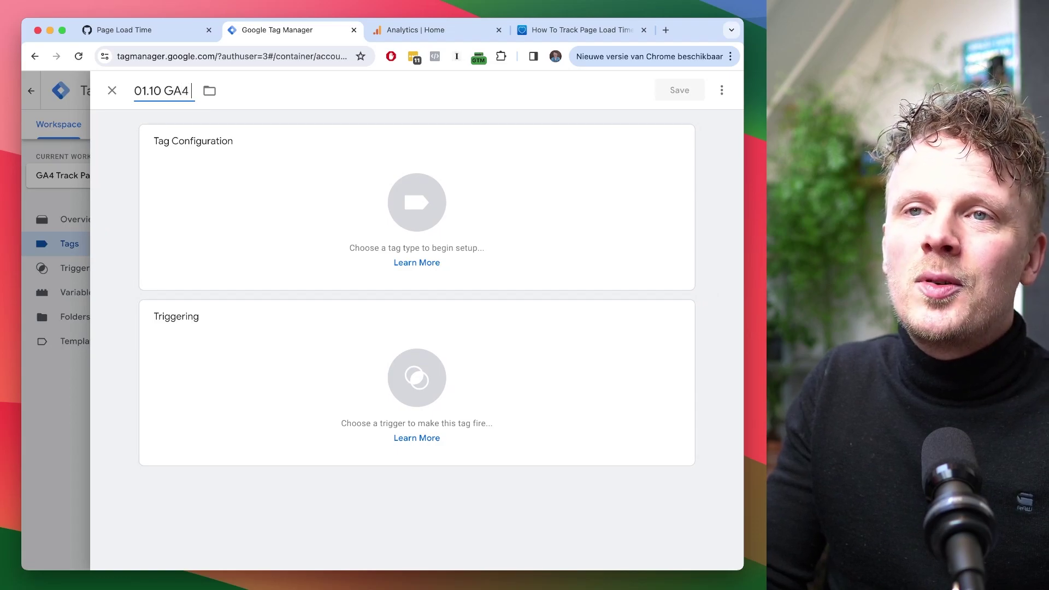
{"action": "type", "text": "Event - page_loaded"}
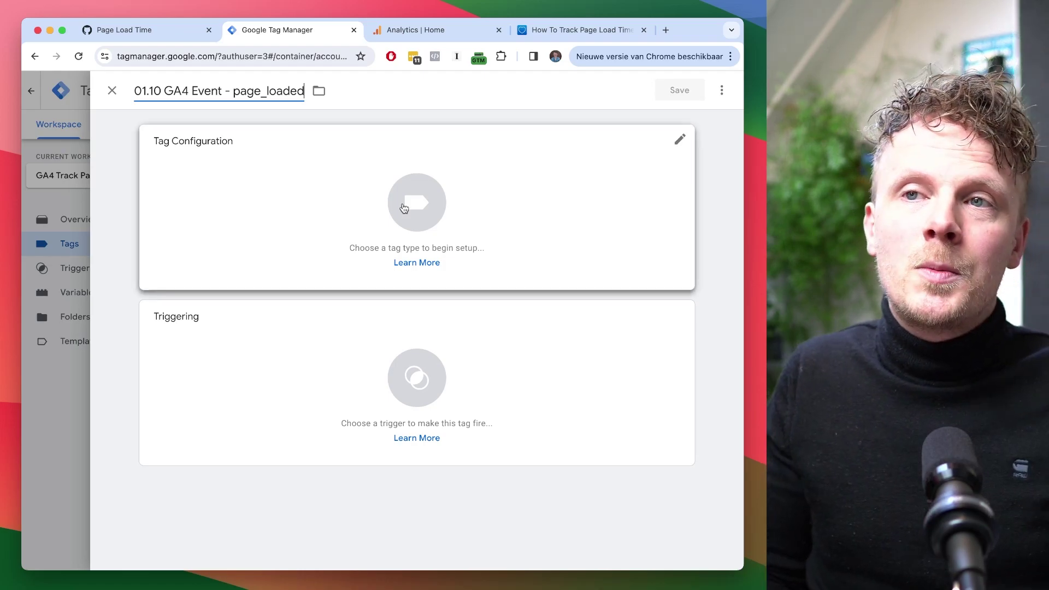
{"action": "left_click", "coordinate": [292, 219]}
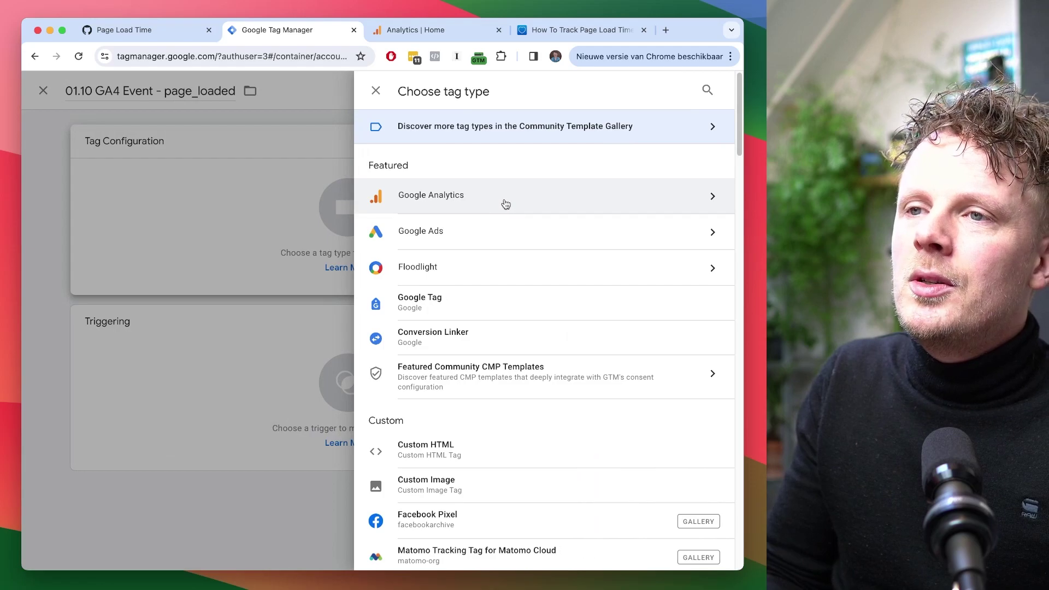
{"action": "left_click", "coordinate": [506, 203]}
Make it a GA4 Event tag using the GA4 Measurement ID variable and event name page_loaded
{"action": "left_click", "coordinate": [527, 212]}
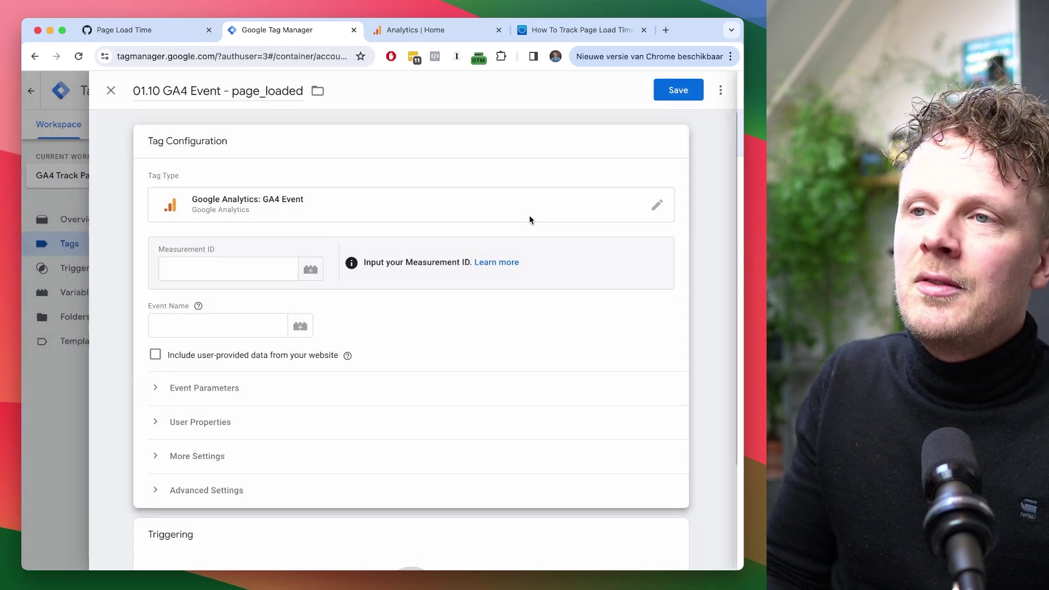
{"action": "left_click", "coordinate": [262, 272]}
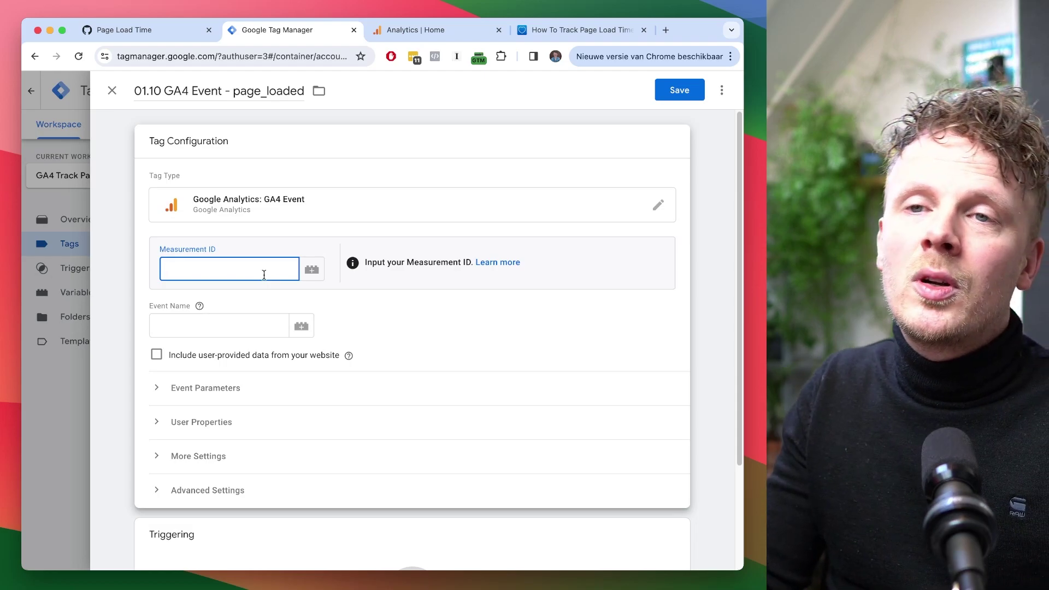
{"action": "type", "text": "{{ga4"}
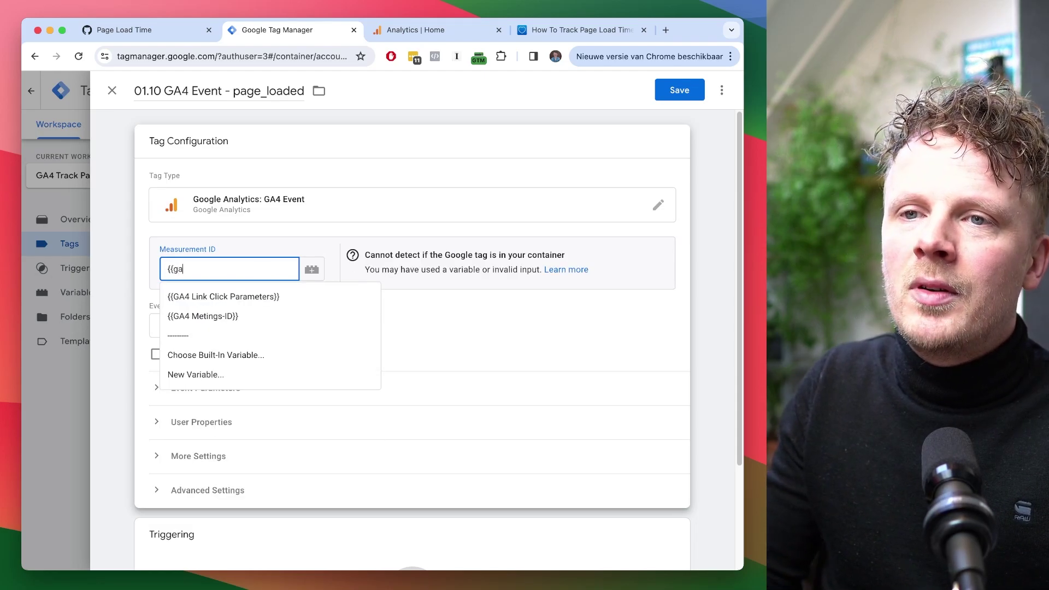
{"action": "left_click", "coordinate": [217, 309]}
{"action": "left_click", "coordinate": [220, 326]}
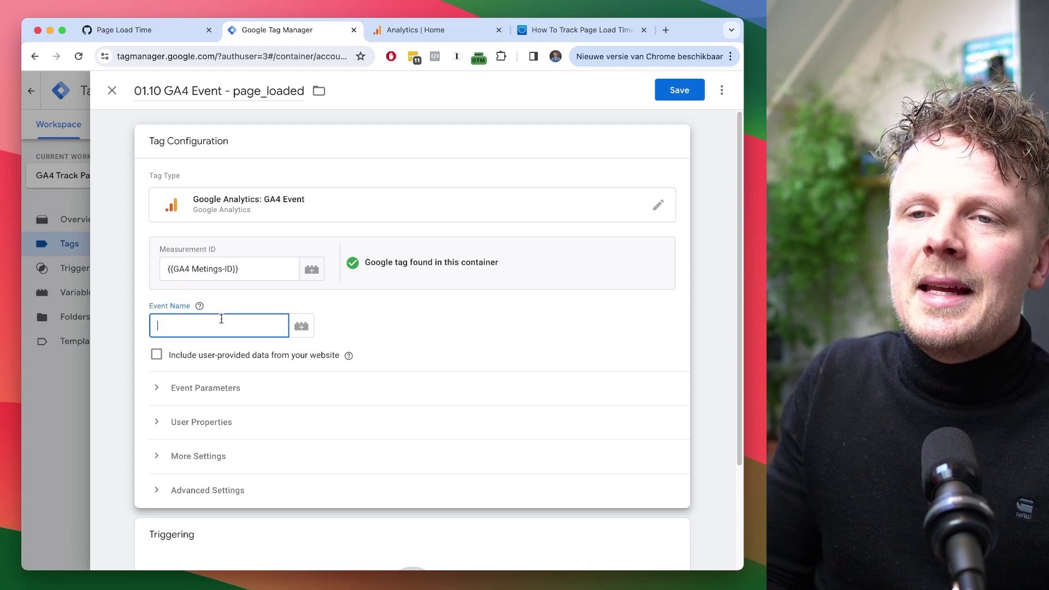
{"action": "double_click", "coordinate": [290, 91]}
{"action": "key", "text": "super+c"}
{"action": "left_click", "coordinate": [274, 326]}
{"action": "key", "text": "super+v"}
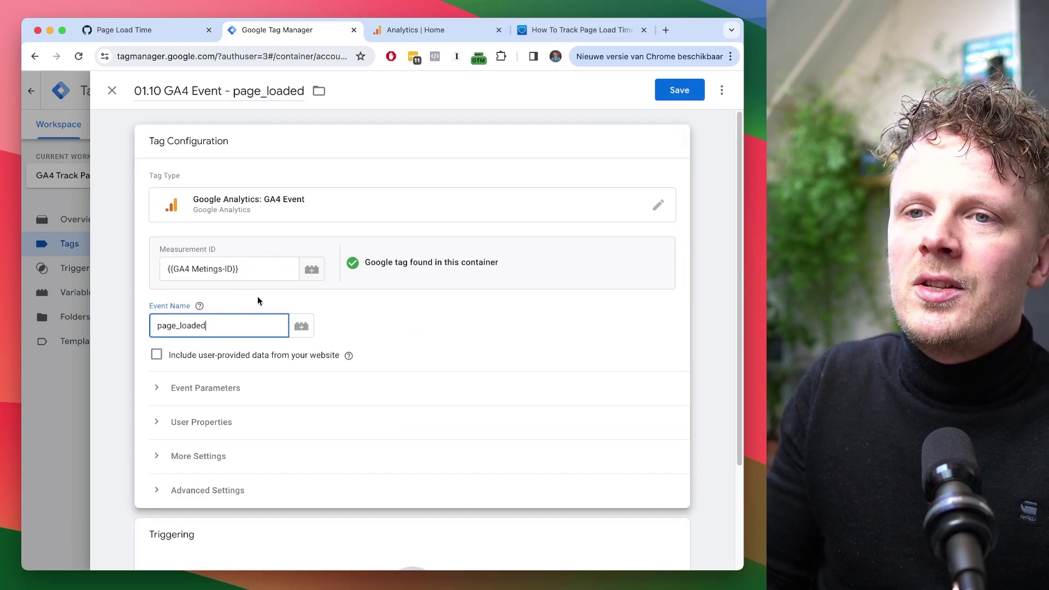
Add the event parameter page_loaded_count with value 1
{"action": "left_click", "coordinate": [257, 387]}
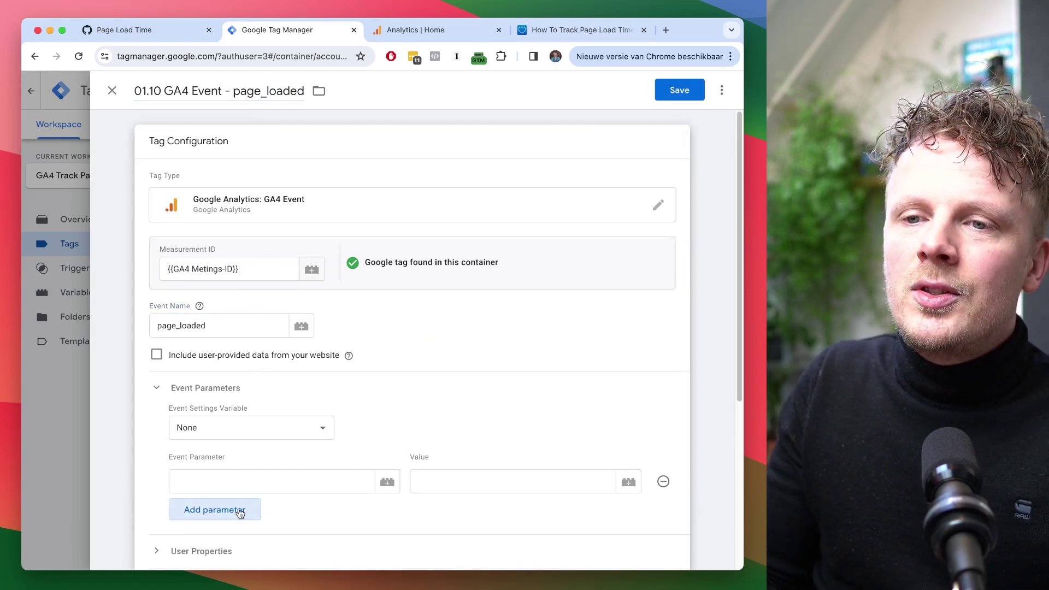
{"action": "left_click", "coordinate": [240, 512]}
{"action": "left_click", "coordinate": [234, 481]}
{"action": "key", "text": "super+v"}
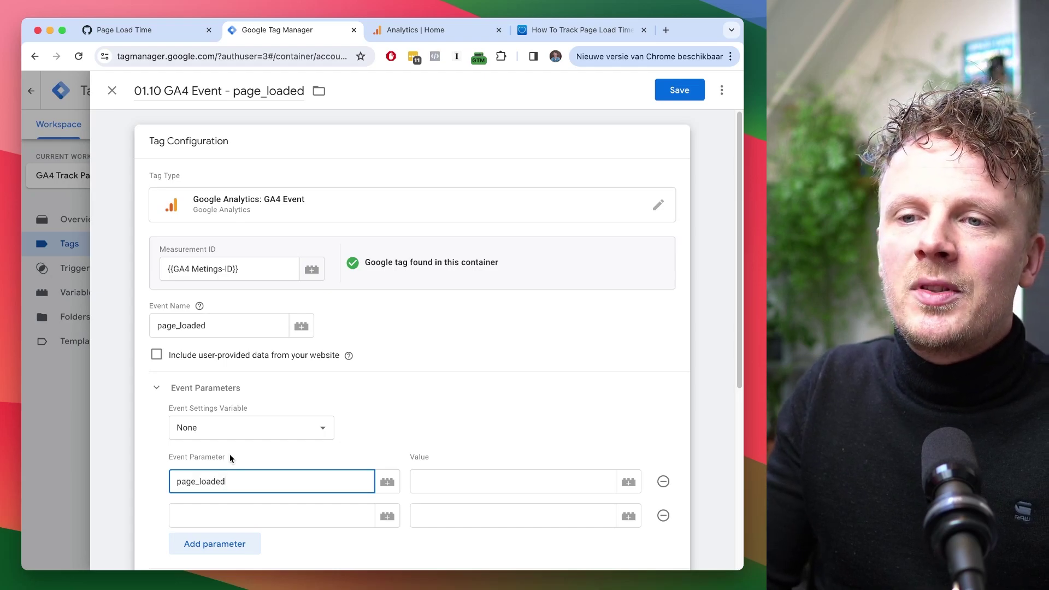
{"action": "type", "text": "_count"}
{"action": "key", "text": "Tab"}
{"action": "type", "text": "1"}
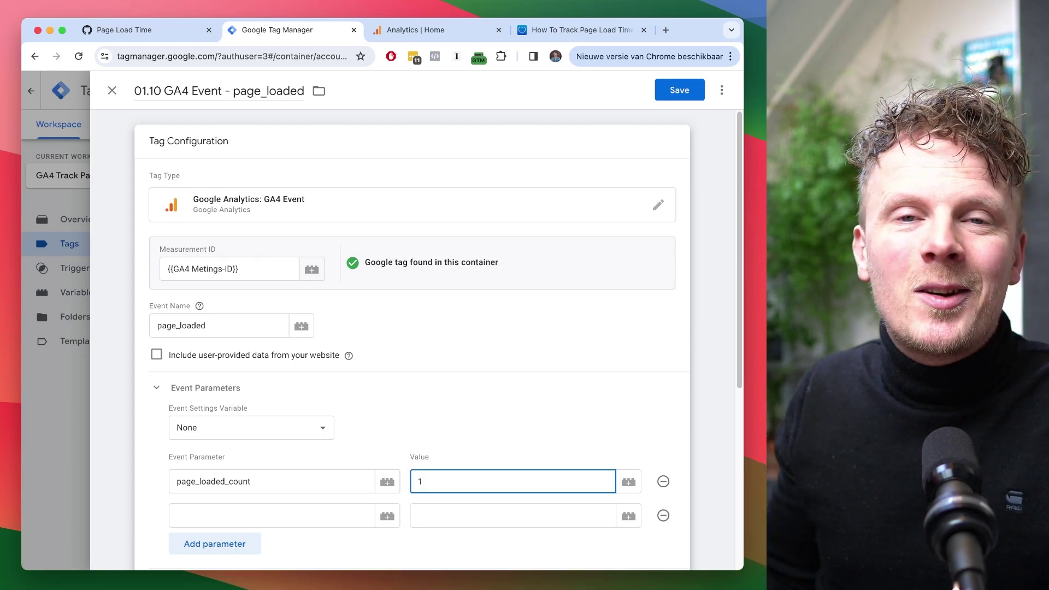
Add the event parameter page_loaded_time_sec with value {{Page Load Time}}
{"action": "left_click", "coordinate": [243, 515]}
{"action": "type", "text": "page_loaded"}
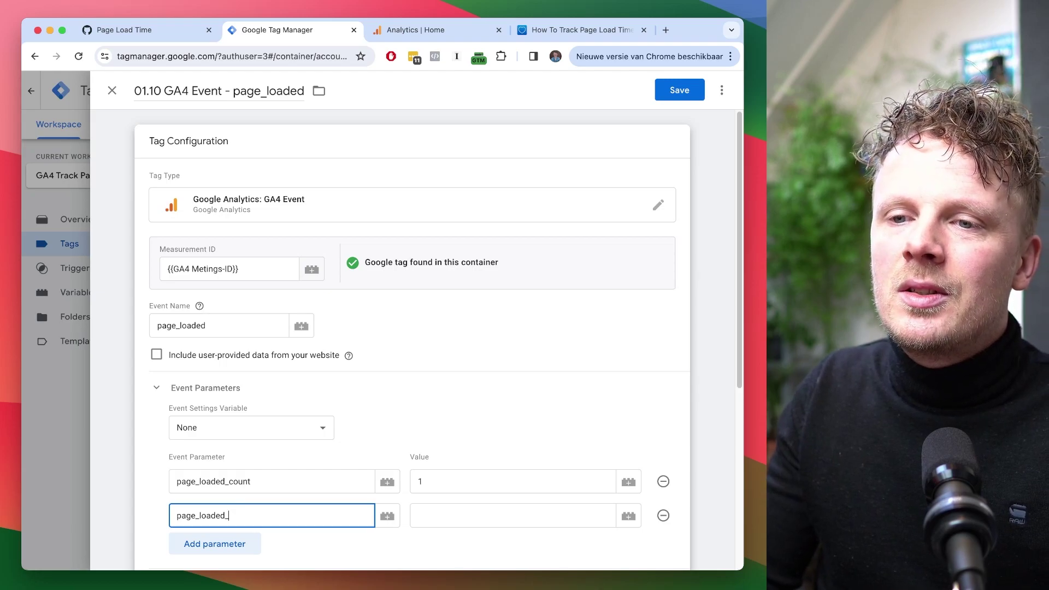
{"action": "type", "text": "_time_se"}
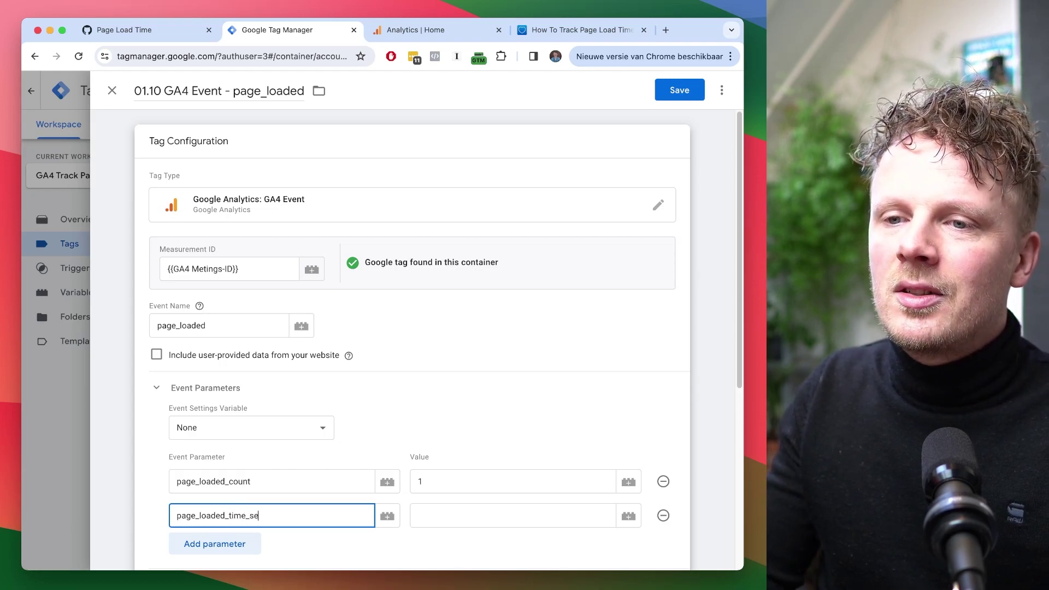
{"action": "type", "text": "c"}
{"action": "left_click", "coordinate": [467, 516]}
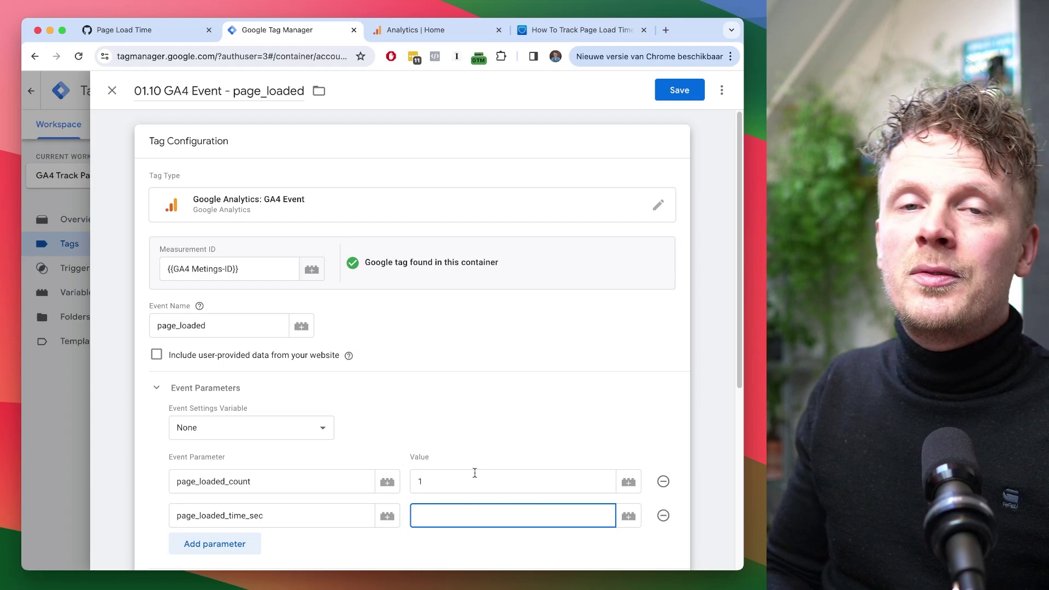
{"action": "left_click", "coordinate": [628, 517]}
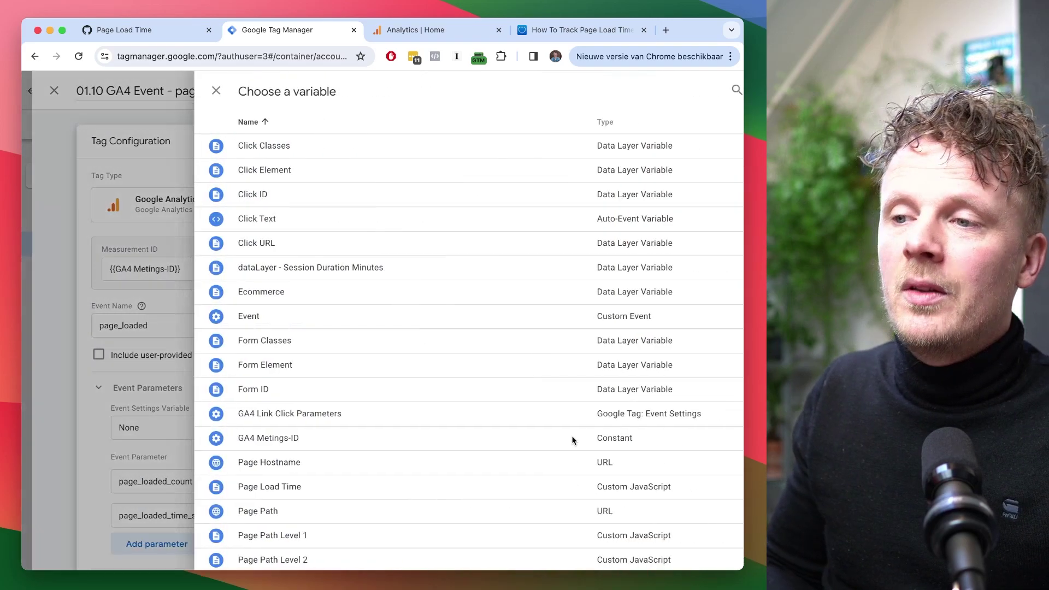
{"action": "left_click", "coordinate": [634, 90]}
{"action": "type", "text": "page load"}
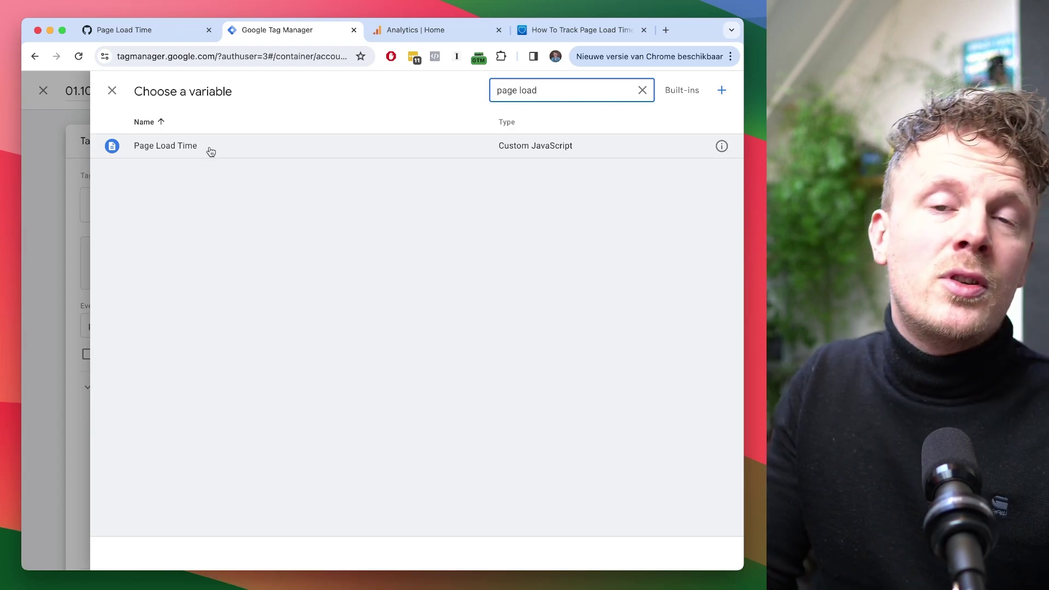
{"action": "left_click", "coordinate": [215, 146]}
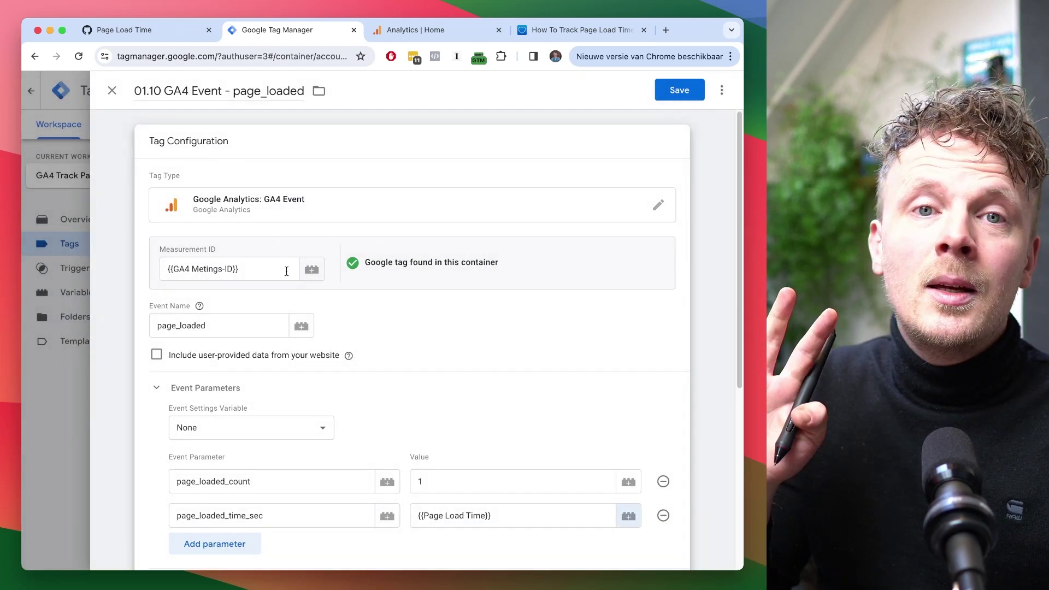
{"action": "scroll", "coordinate": [420, 382], "scroll_direction": "down", "scroll_amount": 10}
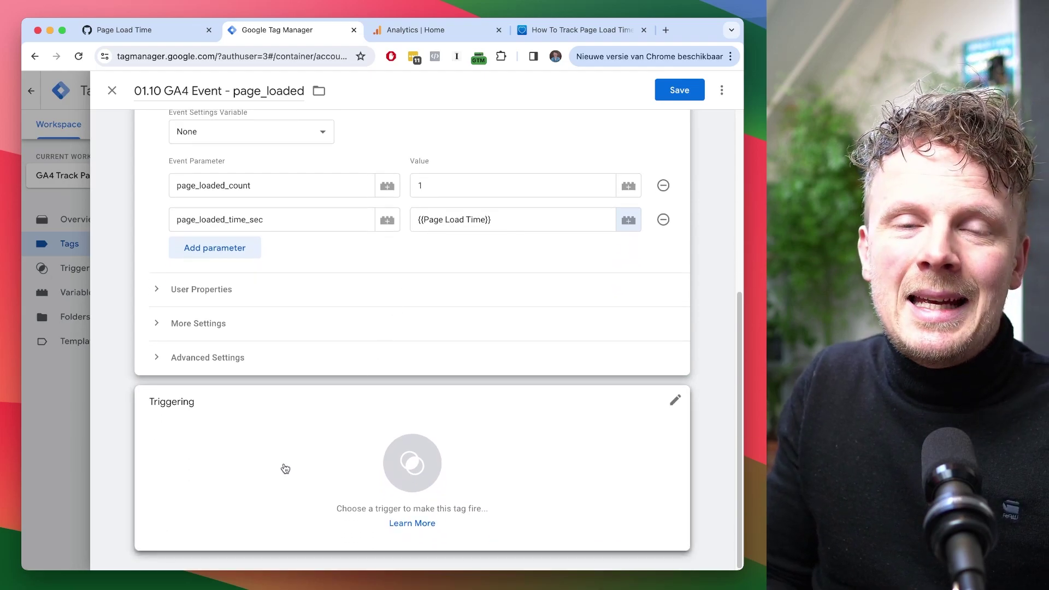
Create a new Window Loaded trigger named 'Page Has Loaded' for the tag
{"action": "left_click", "coordinate": [302, 466]}
{"action": "left_click", "coordinate": [717, 90]}
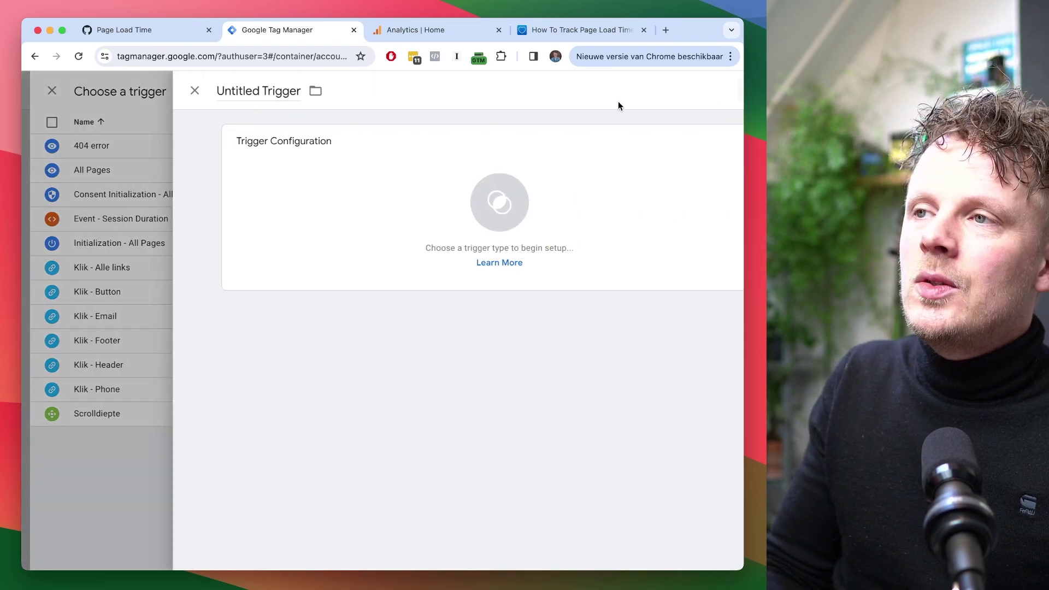
{"action": "left_click", "coordinate": [186, 90]}
{"action": "type", "text": "Page Has Loaded"}
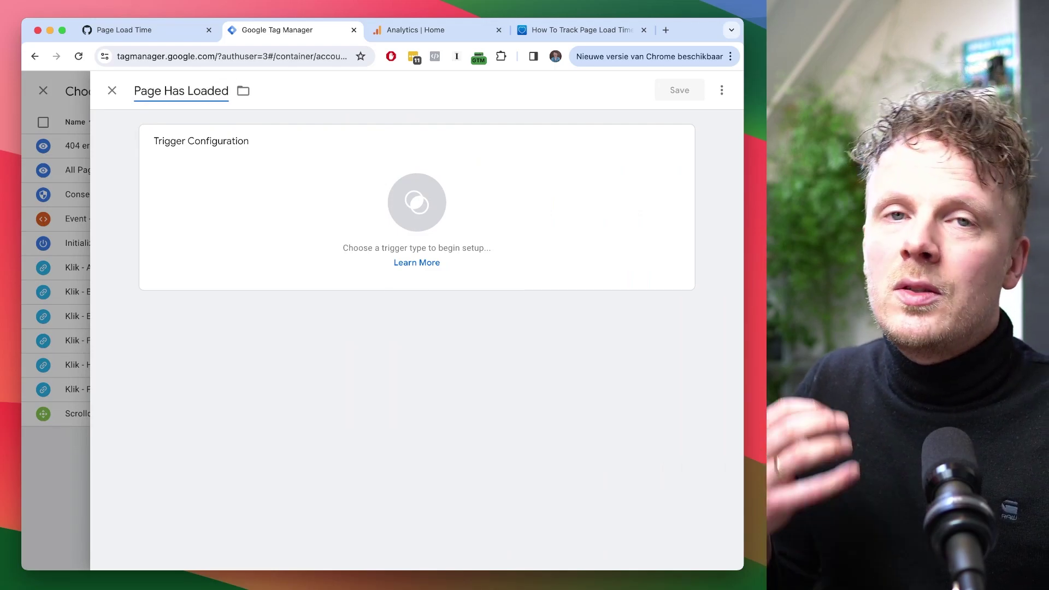
{"action": "left_click", "coordinate": [303, 226]}
{"action": "left_click", "coordinate": [457, 304]}
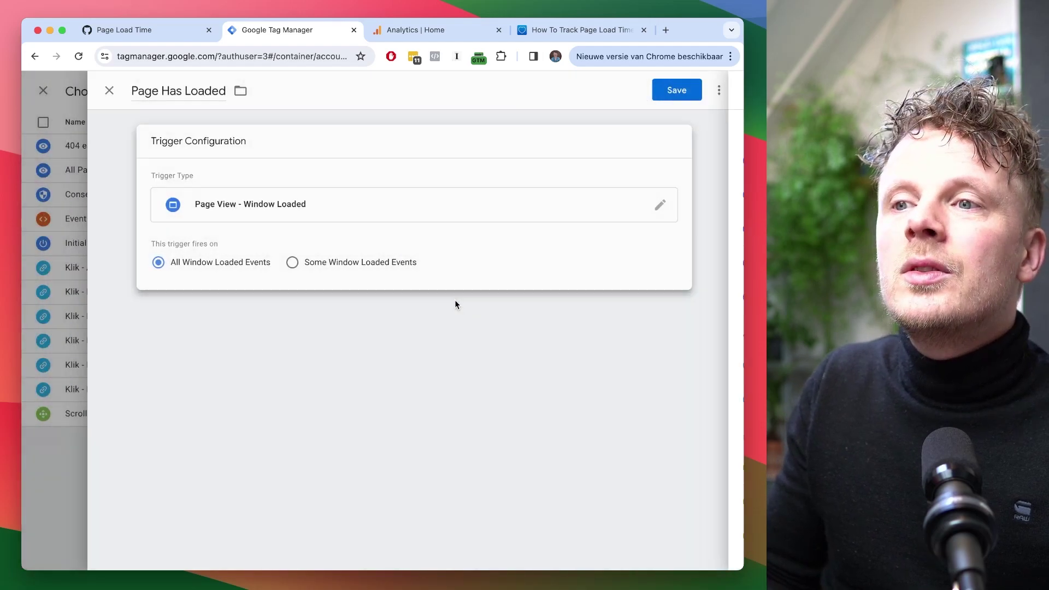
Limit the trigger to Page Load Time does not equal 0, then save the trigger and tag
{"action": "left_click", "coordinate": [358, 266]}
{"action": "left_click", "coordinate": [262, 314]}
{"action": "type", "text": "page"}
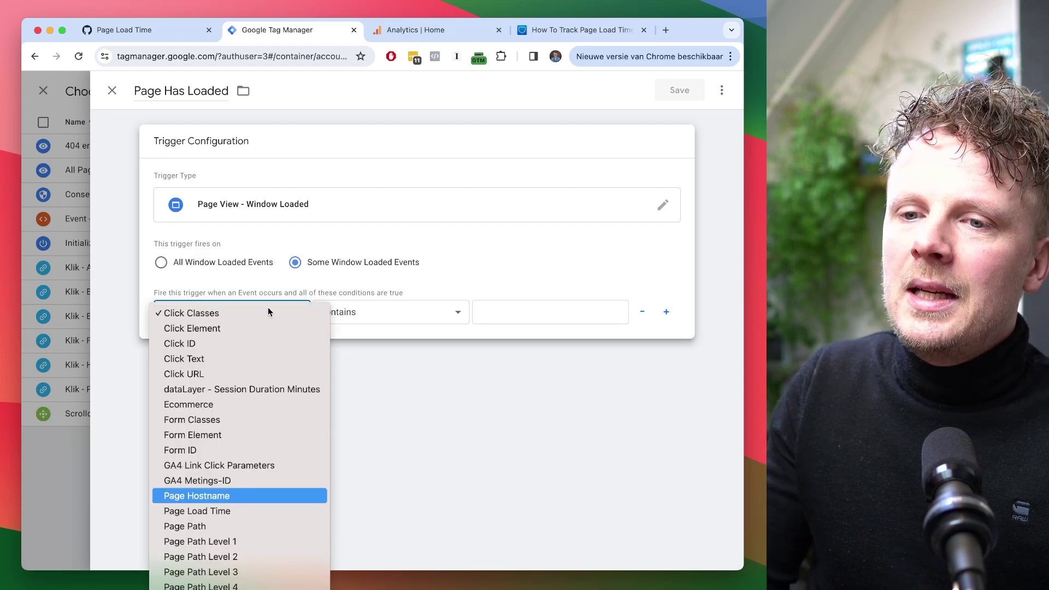
{"action": "key", "text": "Down"}
{"action": "key", "text": "Return"}
{"action": "left_click", "coordinate": [412, 312]}
{"action": "left_click", "coordinate": [459, 403]}
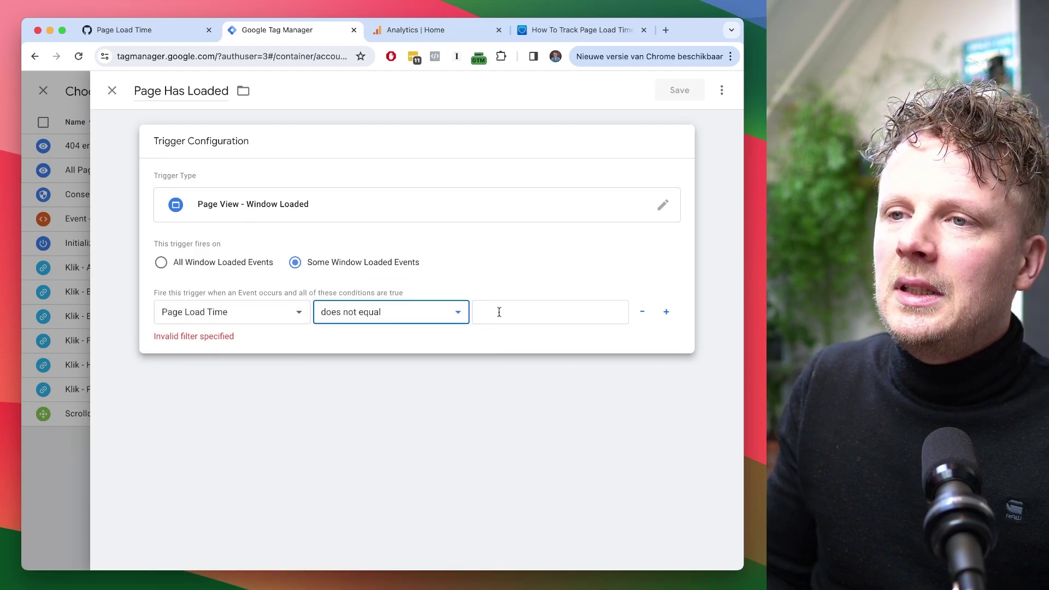
{"action": "left_click", "coordinate": [499, 312]}
{"action": "type", "text": "0"}
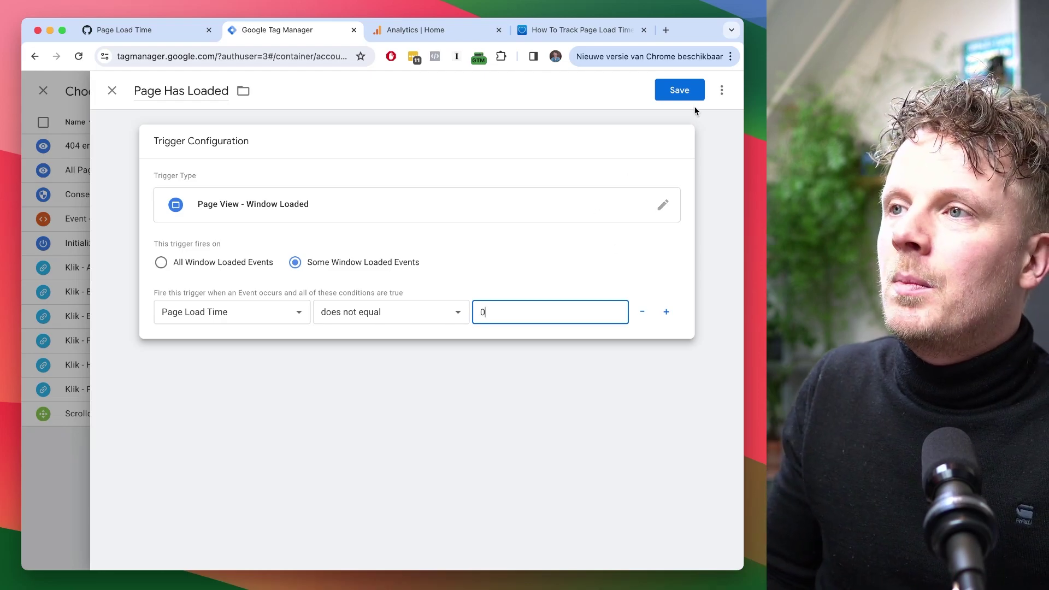
{"action": "left_click", "coordinate": [683, 93]}
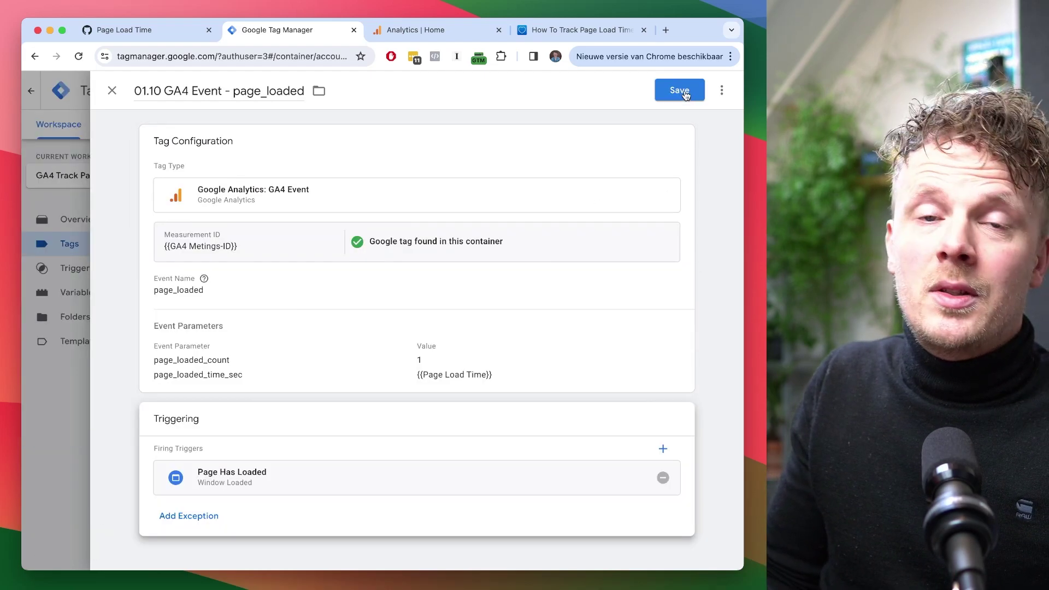
{"action": "left_click", "coordinate": [681, 94]}
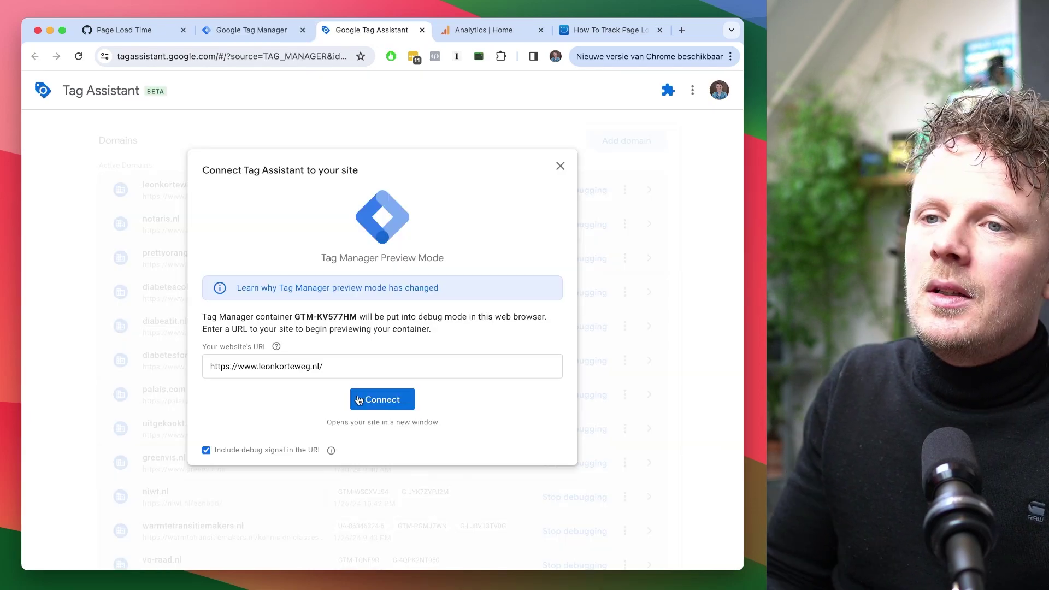
Connect Tag Assistant preview and check the page_loaded tag fired with a 1.5 s load time
{"action": "left_click", "coordinate": [373, 399]}
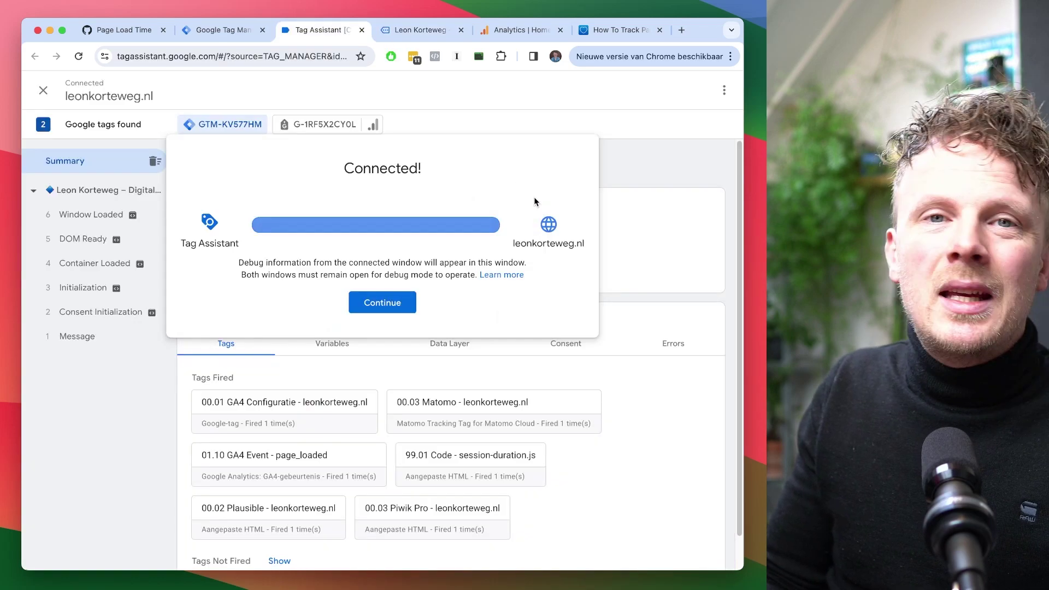
{"action": "left_click", "coordinate": [409, 301]}
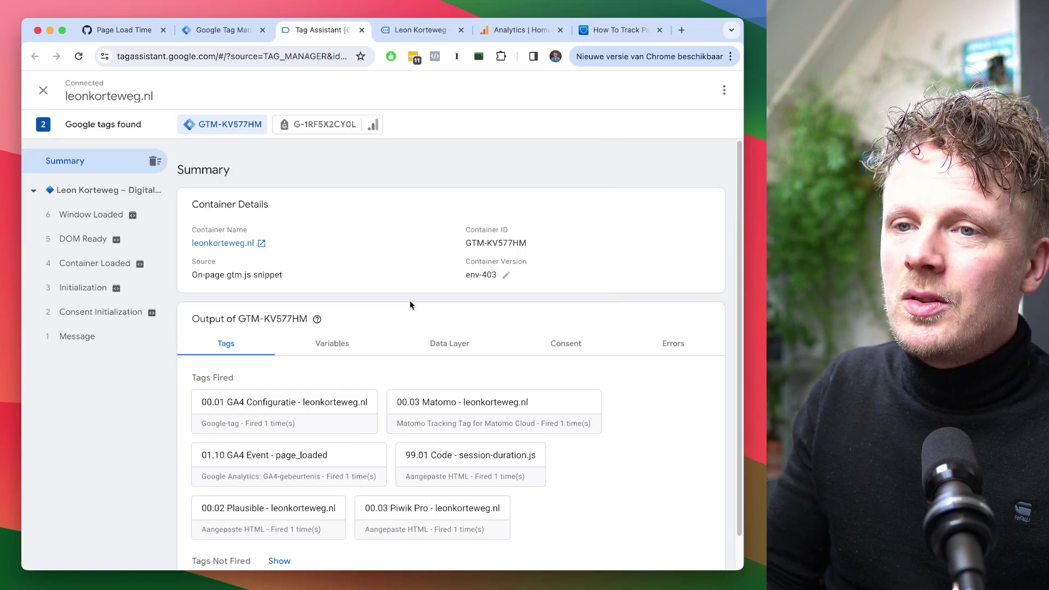
{"action": "left_click", "coordinate": [301, 469]}
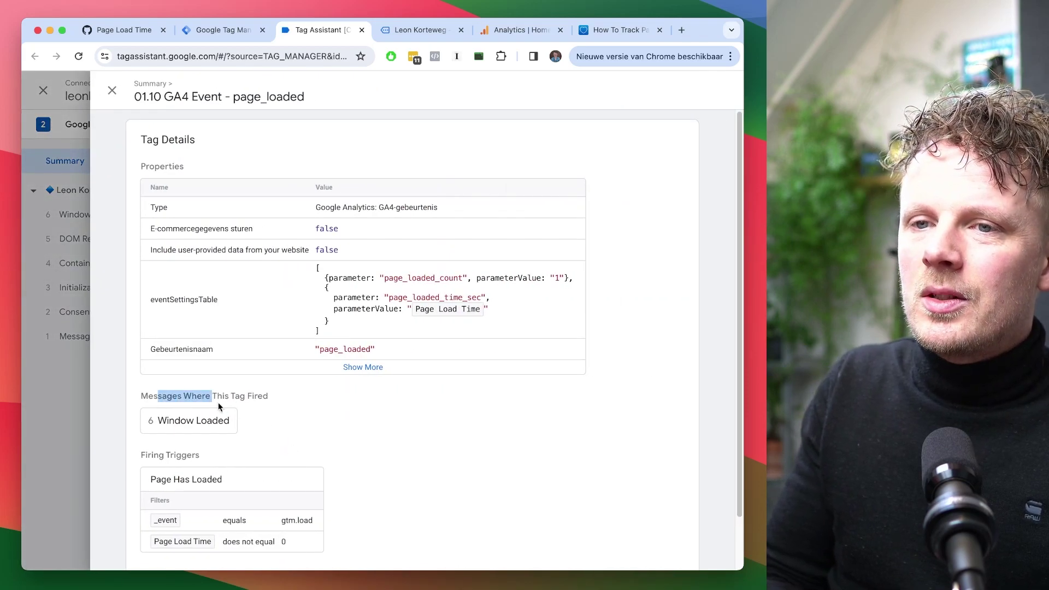
{"action": "left_click", "coordinate": [195, 422]}
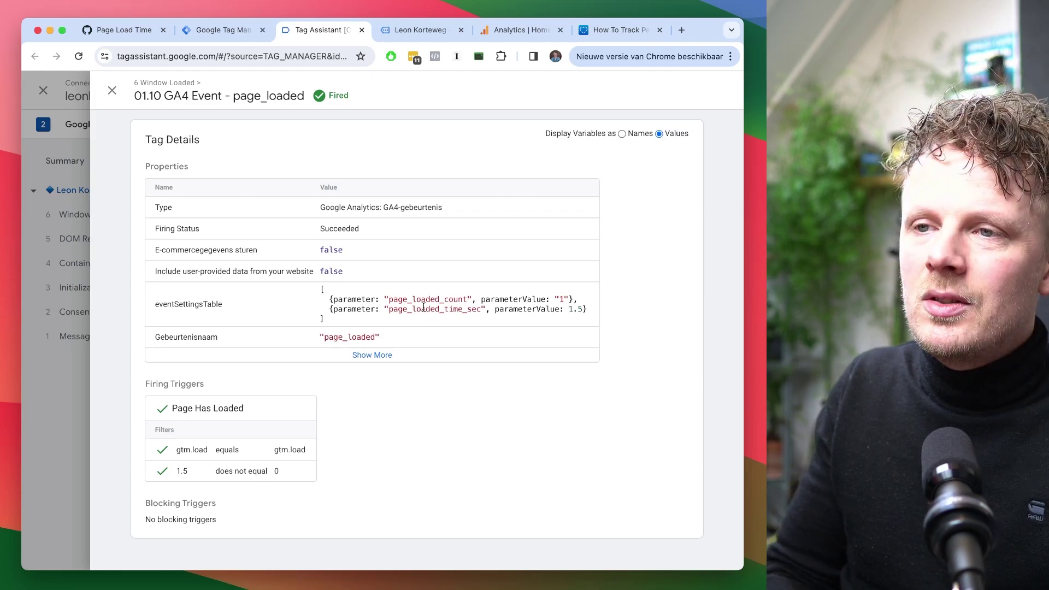
{"action": "double_click", "coordinate": [447, 310]}
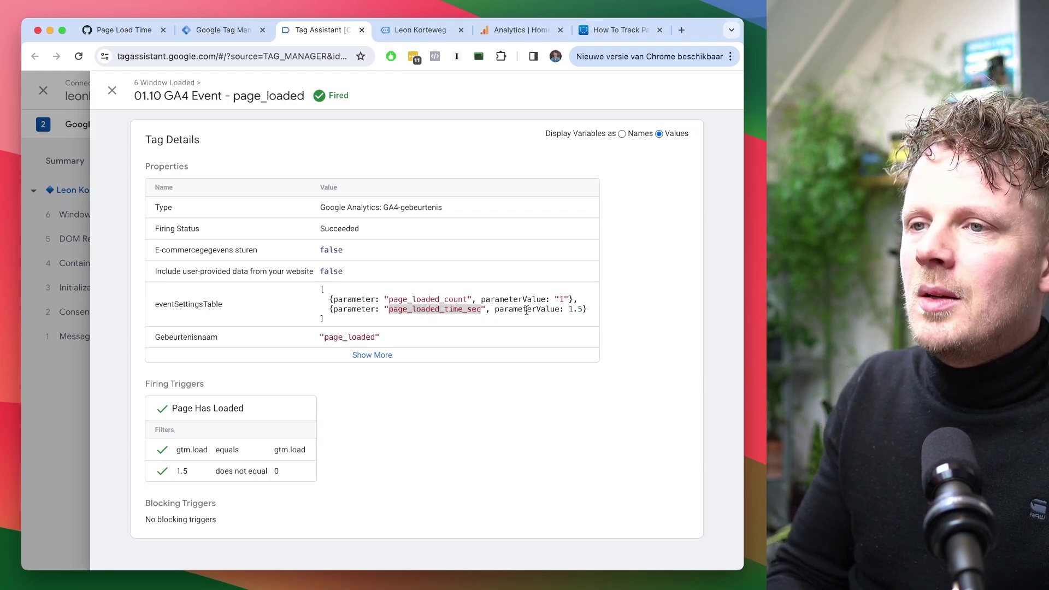
{"action": "left_click_drag", "start_coordinate": [568, 310], "coordinate": [576, 310]}
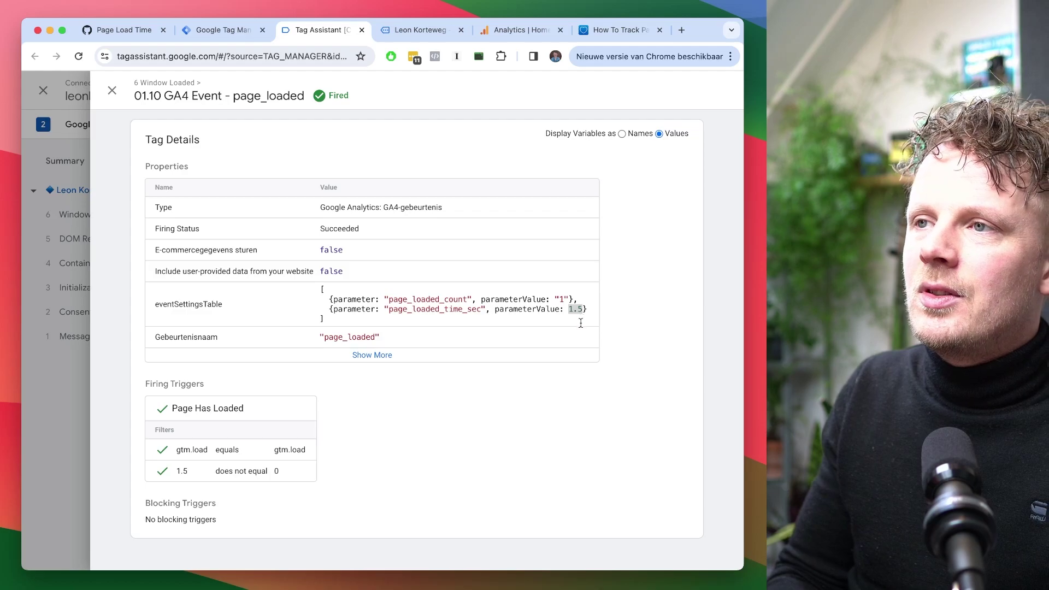
Load the Google Analytics specialist page and inspect the page_loaded tag on the new Window Loaded event
{"action": "left_click", "coordinate": [421, 30]}
{"action": "mouse_move", "coordinate": [429, 120]}
{"action": "left_click", "coordinate": [416, 156]}
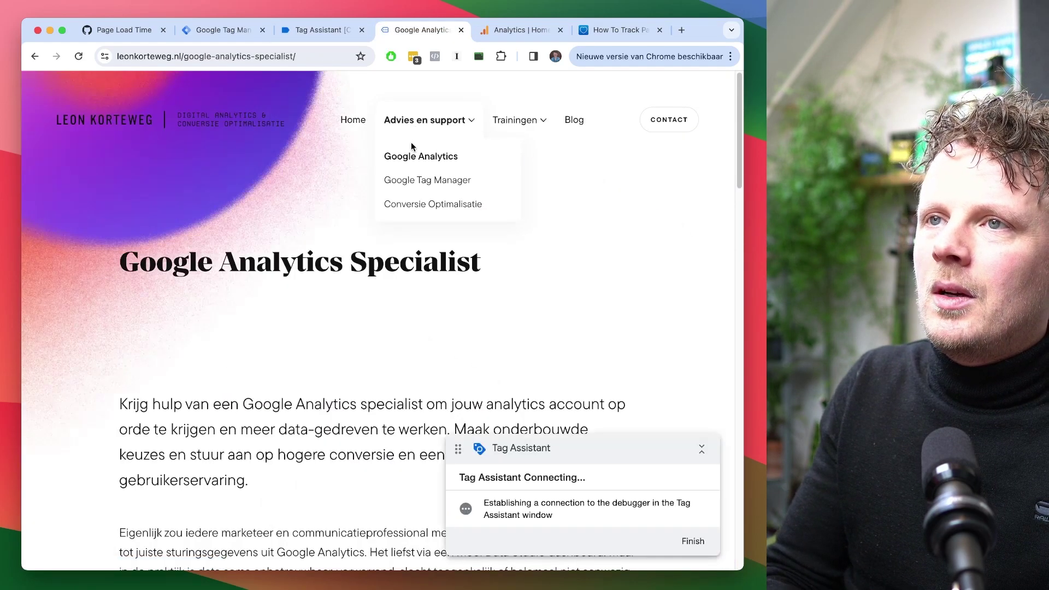
{"action": "key", "text": "ctrl+shift+Tab"}
{"action": "left_click", "coordinate": [108, 216]}
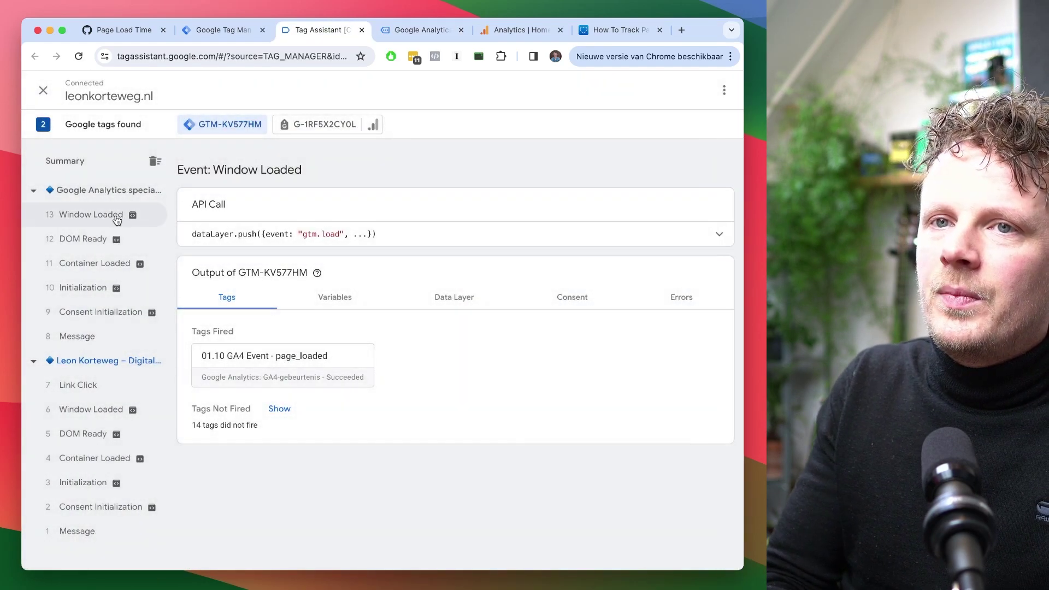
{"action": "left_click", "coordinate": [264, 355]}
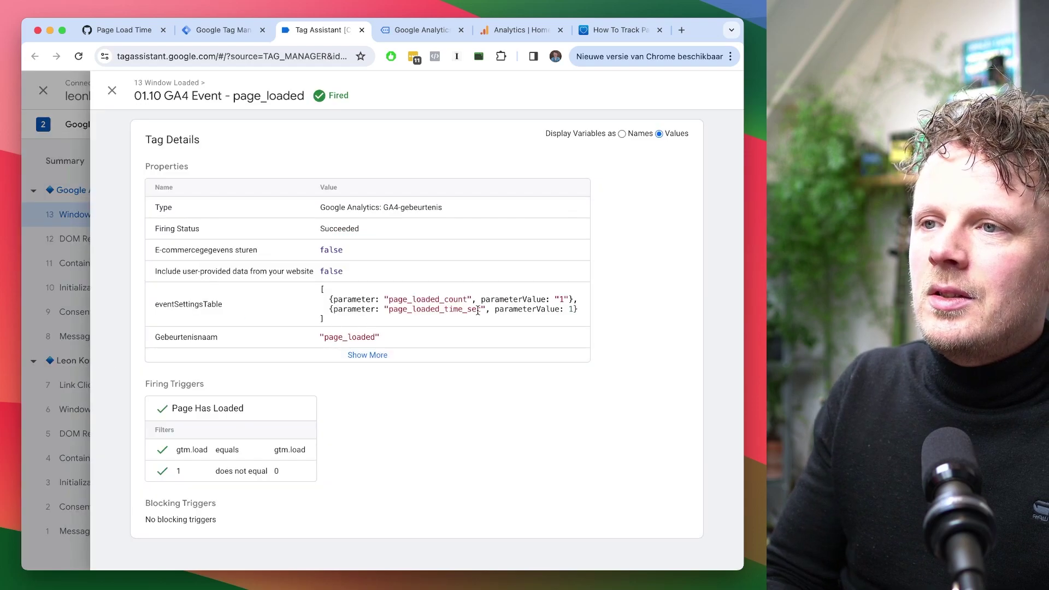
Load the Google Tag Manager support page and confirm page_loaded fires with page_loaded_time_sec 0.9
{"action": "left_click", "coordinate": [420, 30]}
{"action": "mouse_move", "coordinate": [429, 120]}
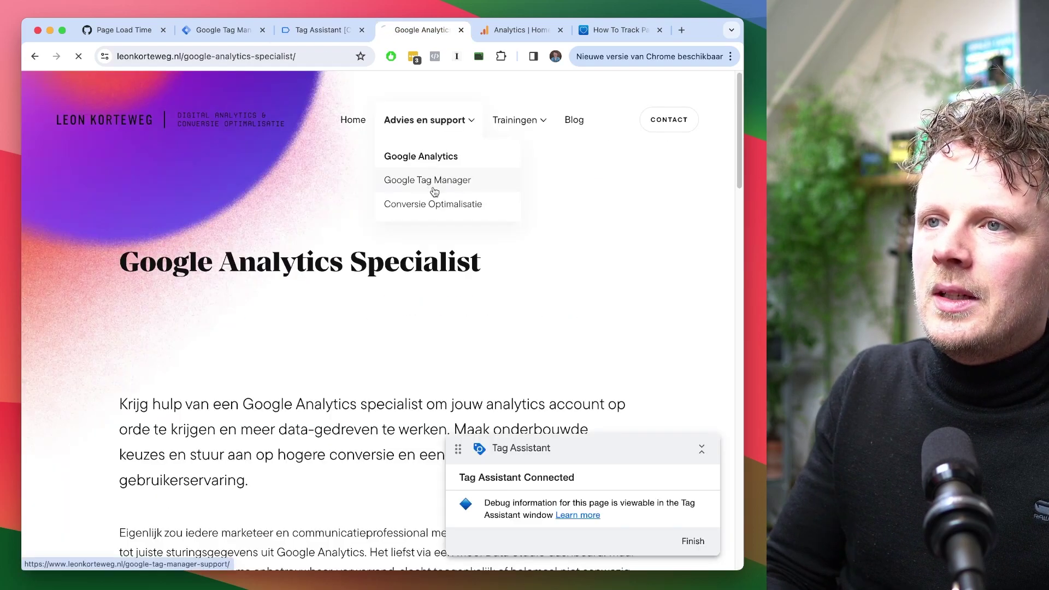
{"action": "left_click", "coordinate": [434, 191]}
{"action": "key", "text": "ctrl+shift+Tab"}
{"action": "left_click", "coordinate": [81, 222]}
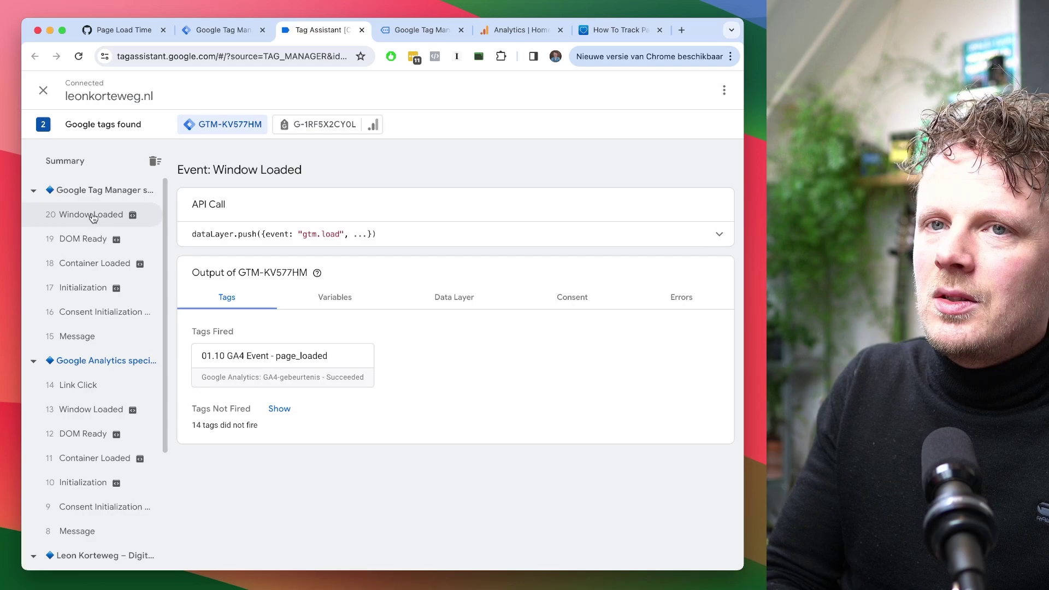
{"action": "left_click", "coordinate": [281, 355]}
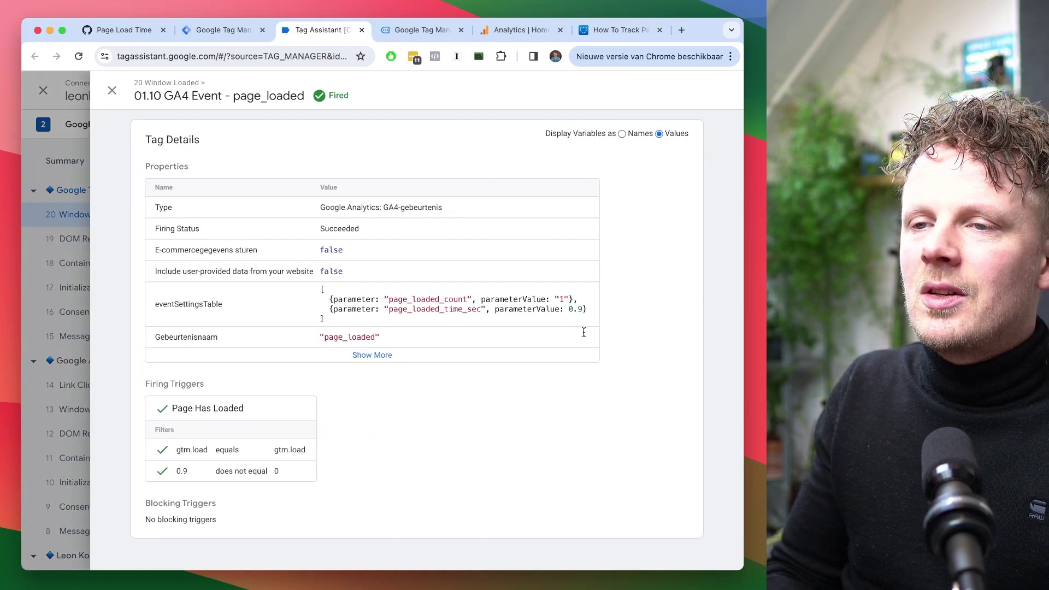
Submit and publish the workspace as version 'GA4 Track Page Load Time'
{"action": "key", "text": "ctrl+shift+Tab"}
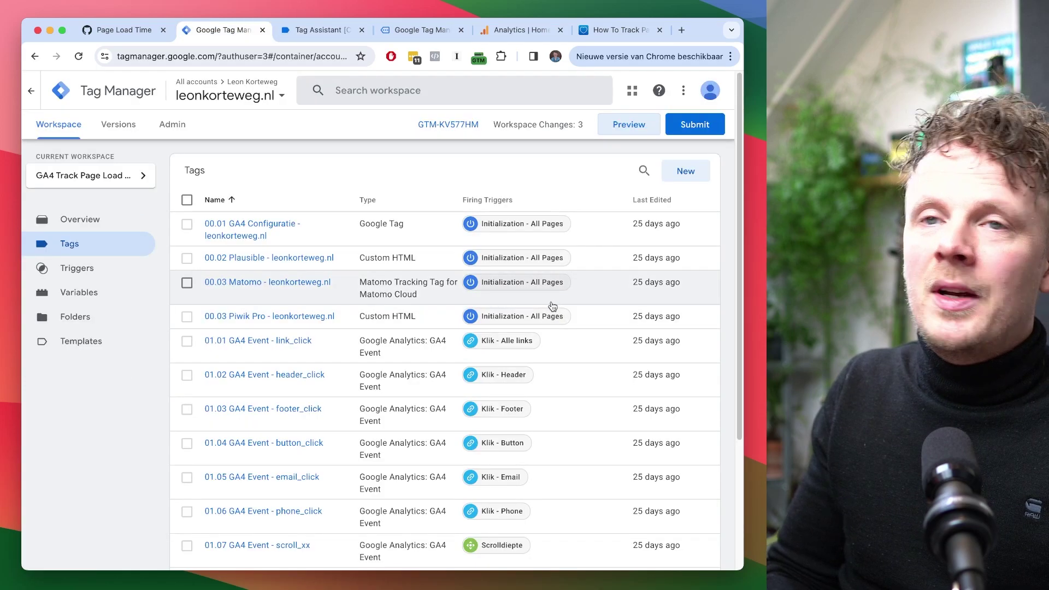
{"action": "left_click", "coordinate": [686, 131]}
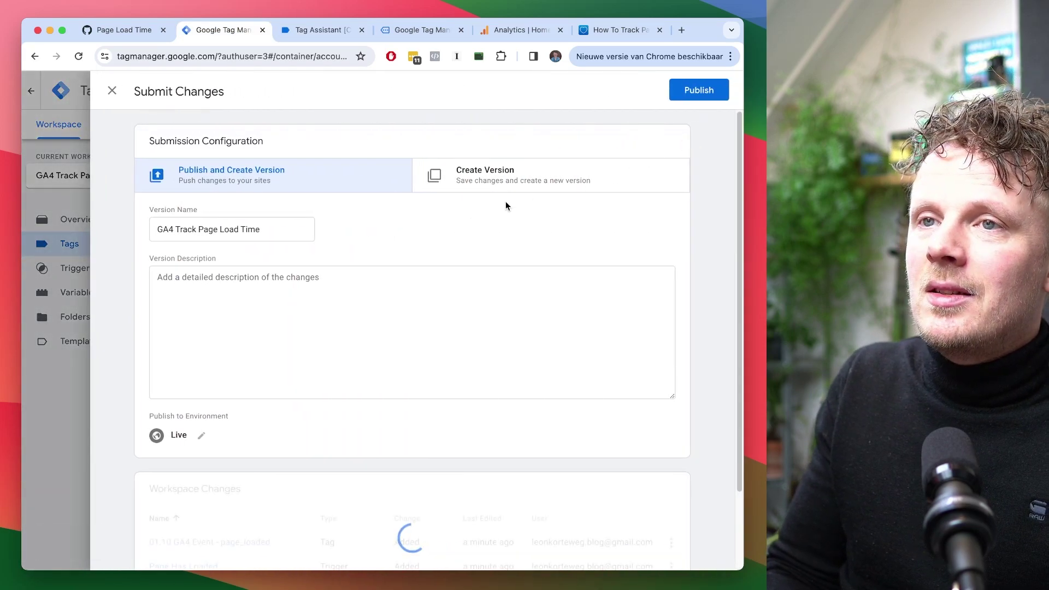
{"action": "left_click", "coordinate": [714, 92]}
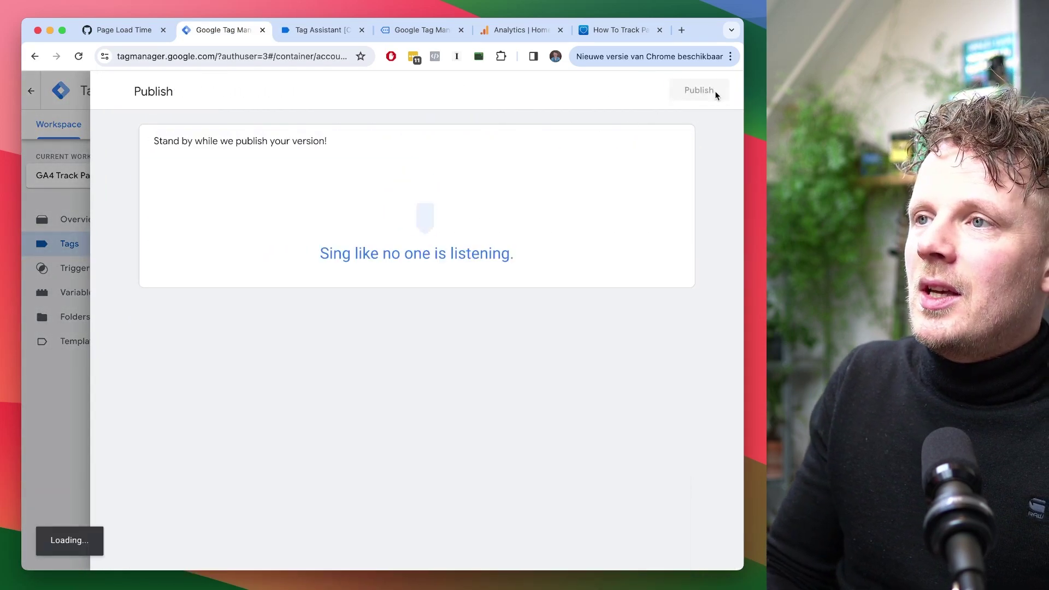
{"action": "key", "text": "ctrl+Tab"}
{"action": "key", "text": "ctrl+Tab"}
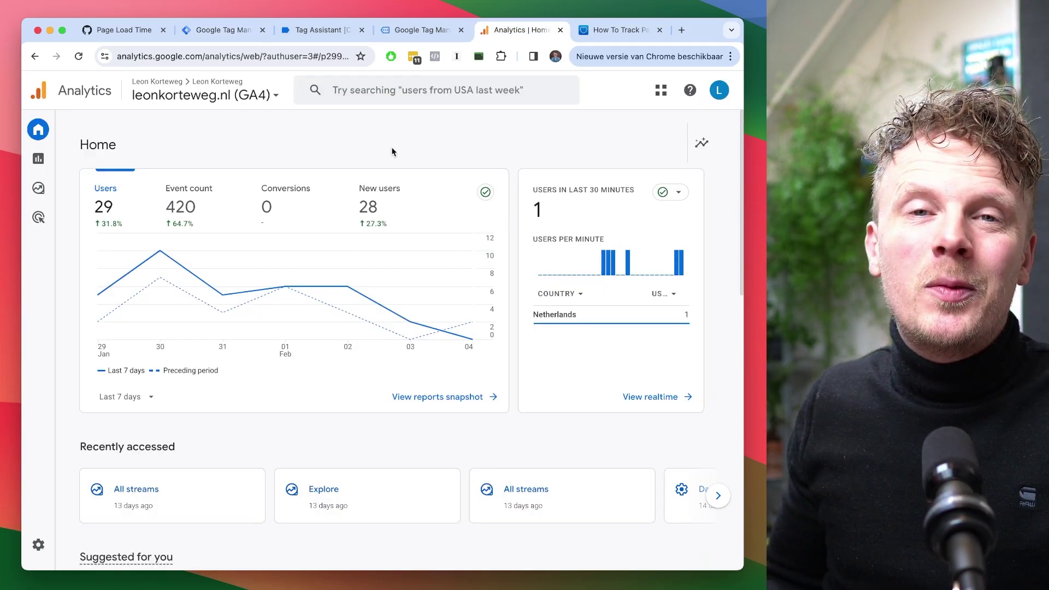
Go to Admin > Custom definitions and show the Custom metrics list
{"action": "left_click", "coordinate": [46, 540]}
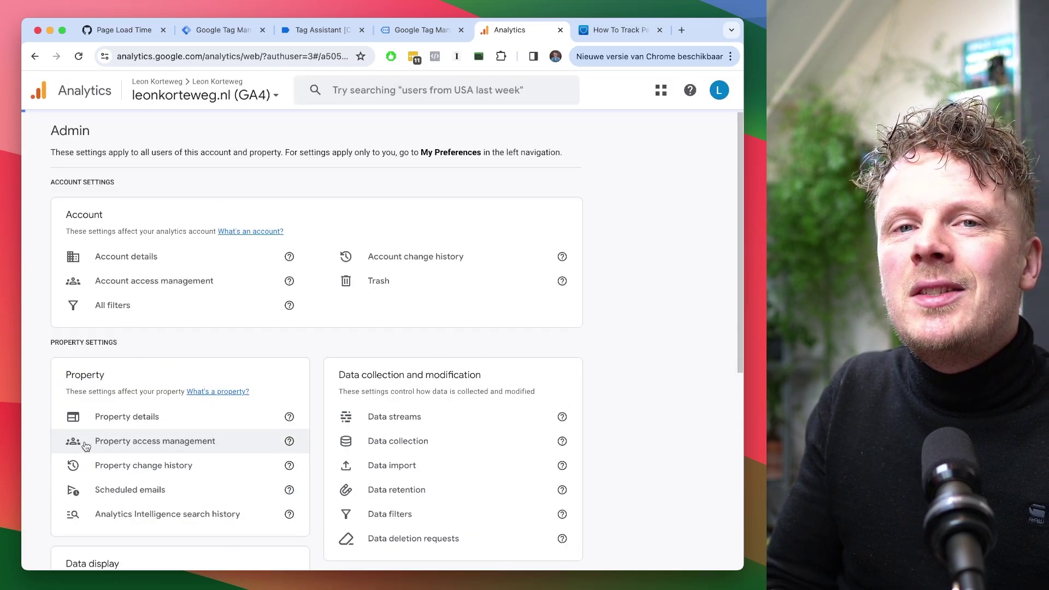
{"action": "scroll", "coordinate": [313, 370], "scroll_direction": "down", "scroll_amount": 5}
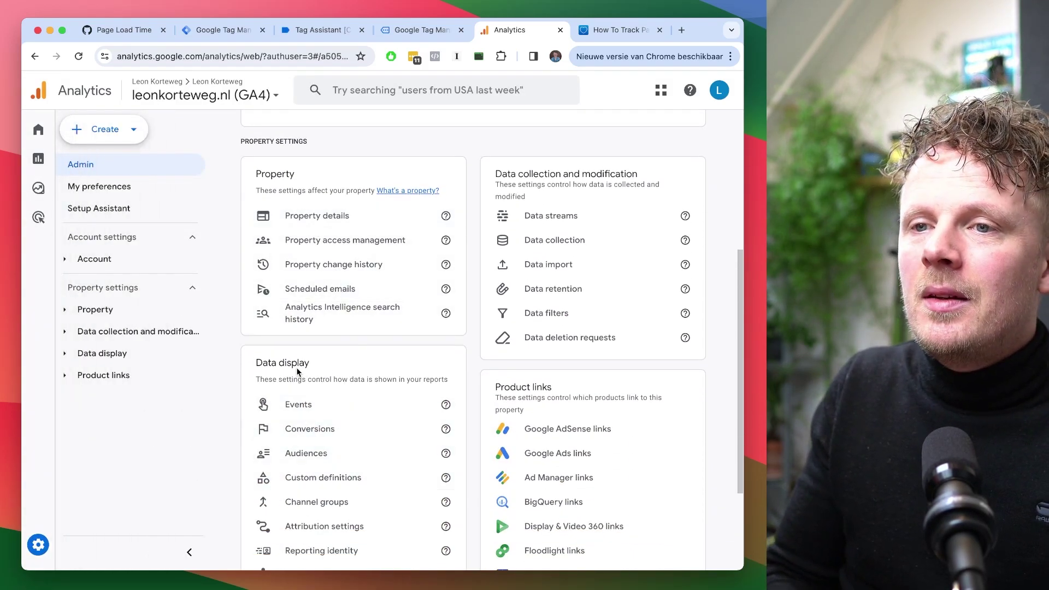
{"action": "scroll", "coordinate": [298, 371], "scroll_direction": "down", "scroll_amount": 3}
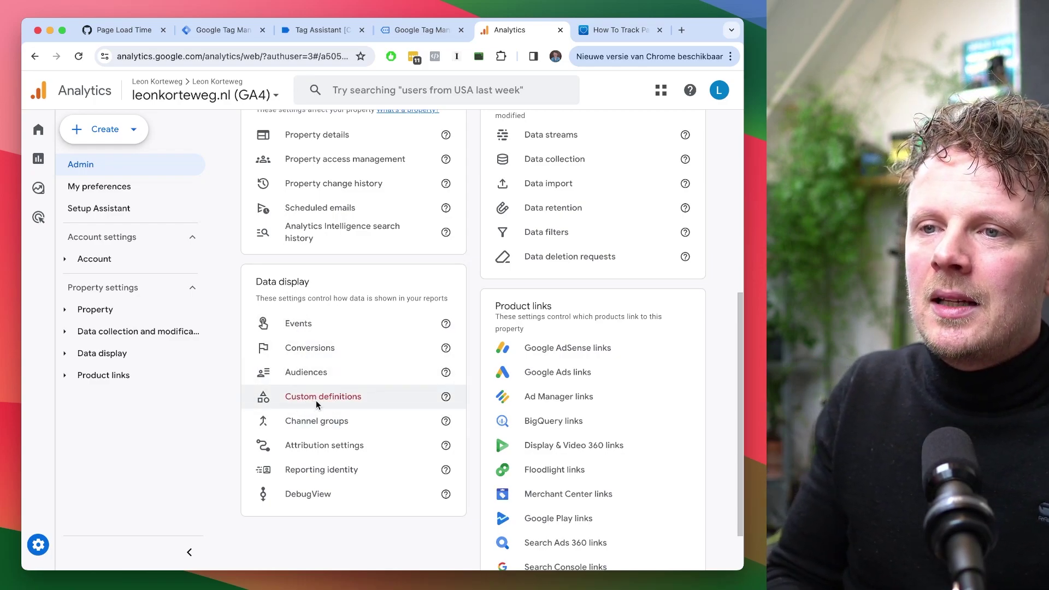
{"action": "left_click", "coordinate": [316, 405]}
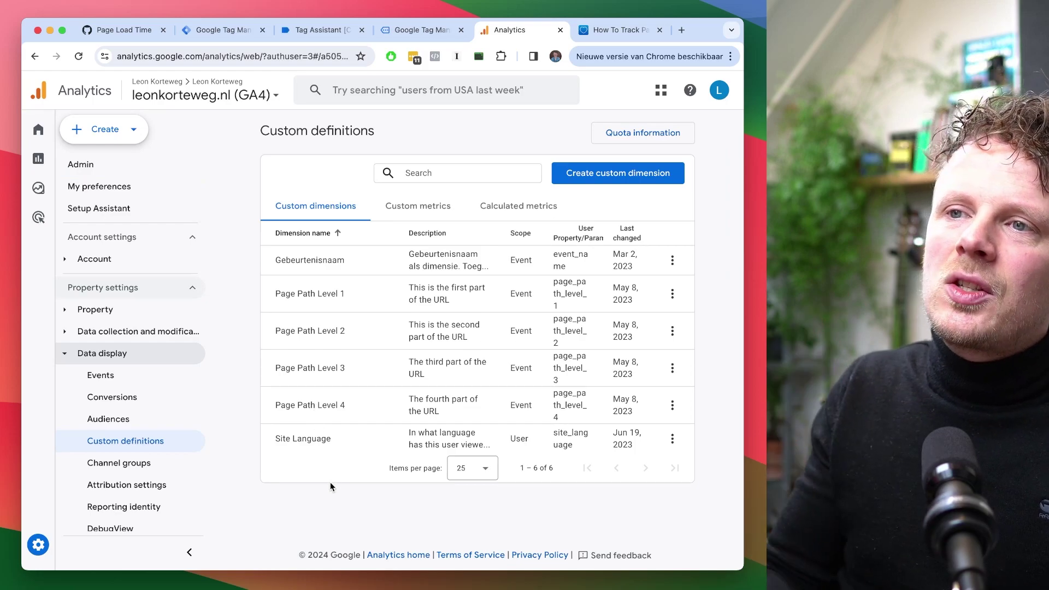
{"action": "left_click", "coordinate": [417, 209]}
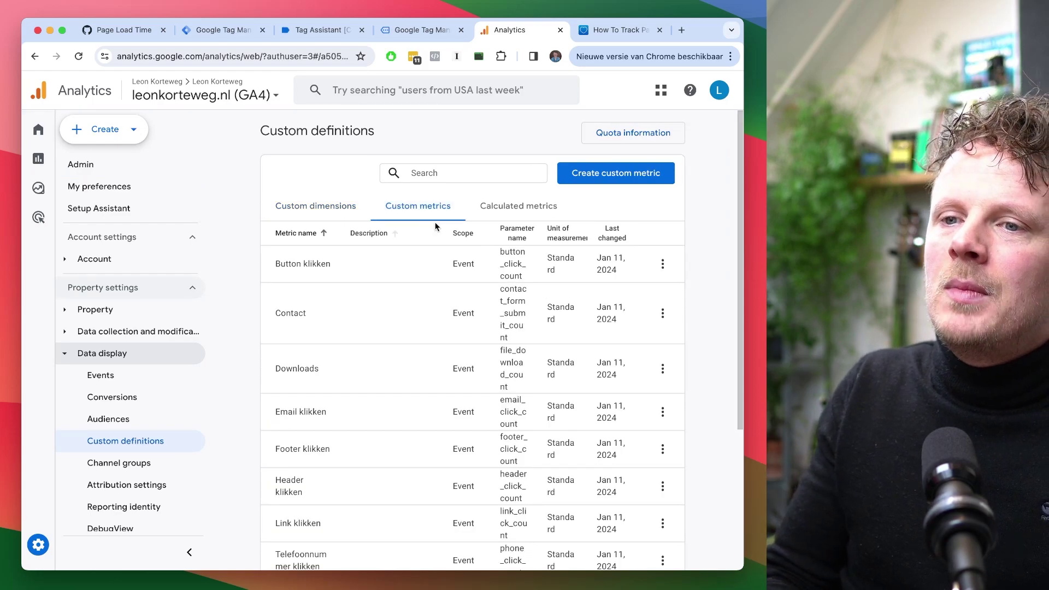
Name the new metric 'Page Load Time' on parameter page_loaded_time_sec, verifying the name in Tag Manager
{"action": "left_click", "coordinate": [603, 177]}
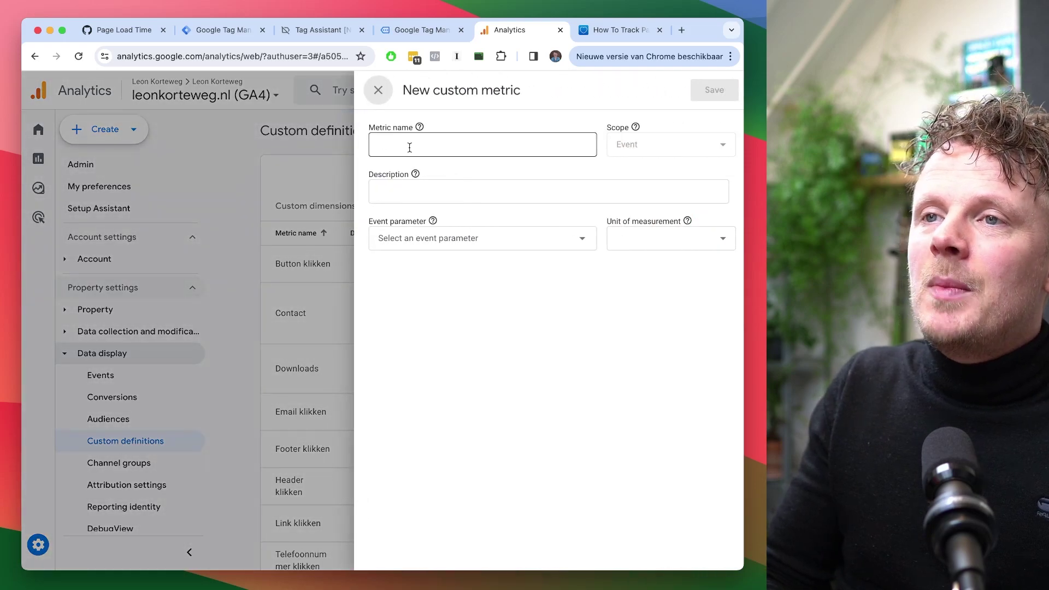
{"action": "left_click", "coordinate": [410, 147]}
{"action": "type", "text": "Page Load Time"}
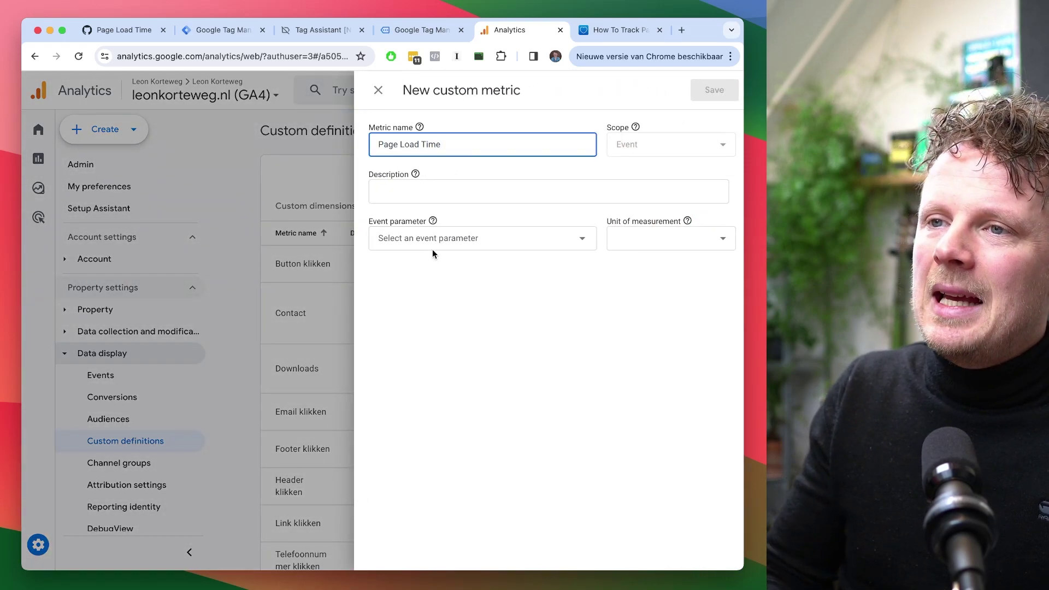
{"action": "left_click", "coordinate": [432, 244]}
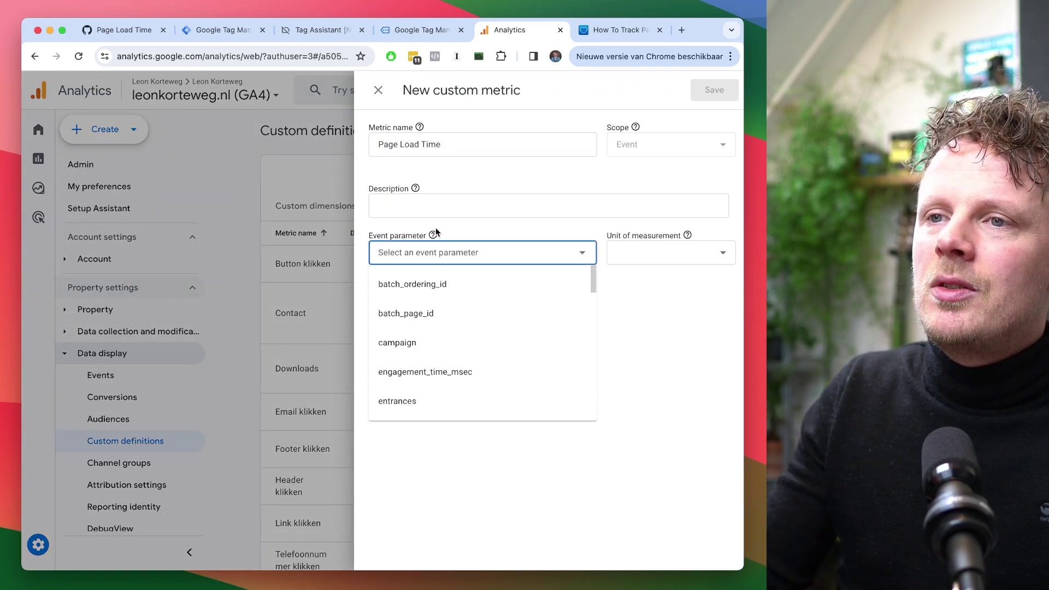
{"action": "type", "text": "page_load"}
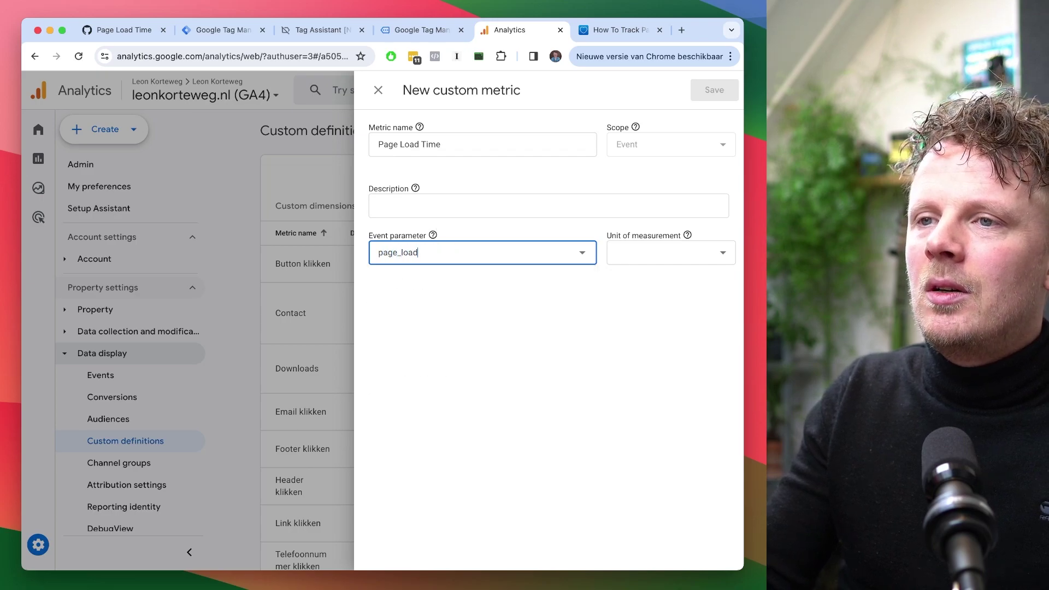
{"action": "type", "text": "ed"}
{"action": "key", "text": "BackSpace"}
{"action": "type", "text": "ed_time_sec"}
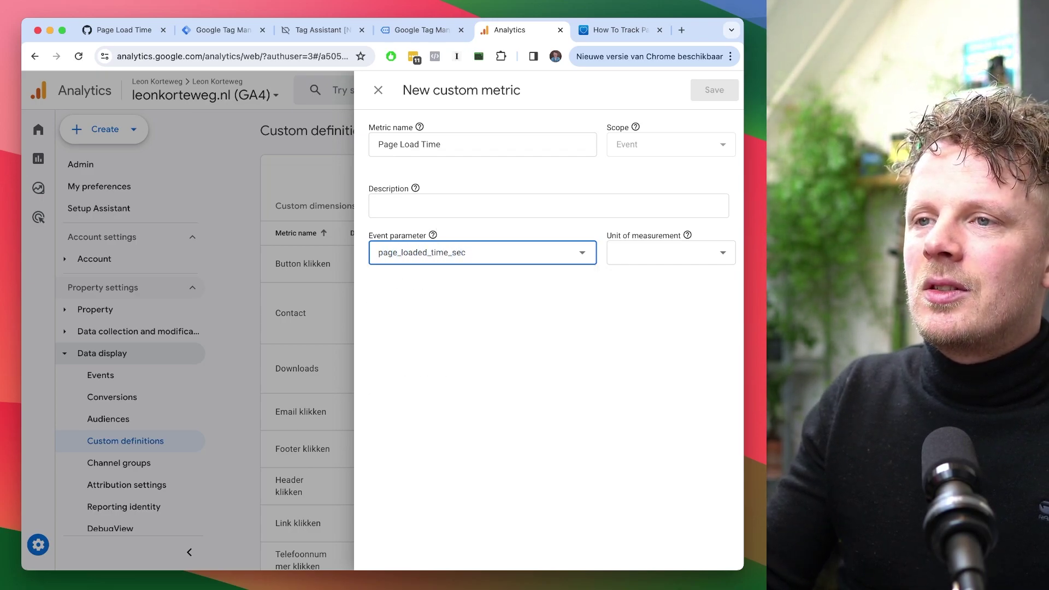
{"action": "left_click", "coordinate": [233, 32]}
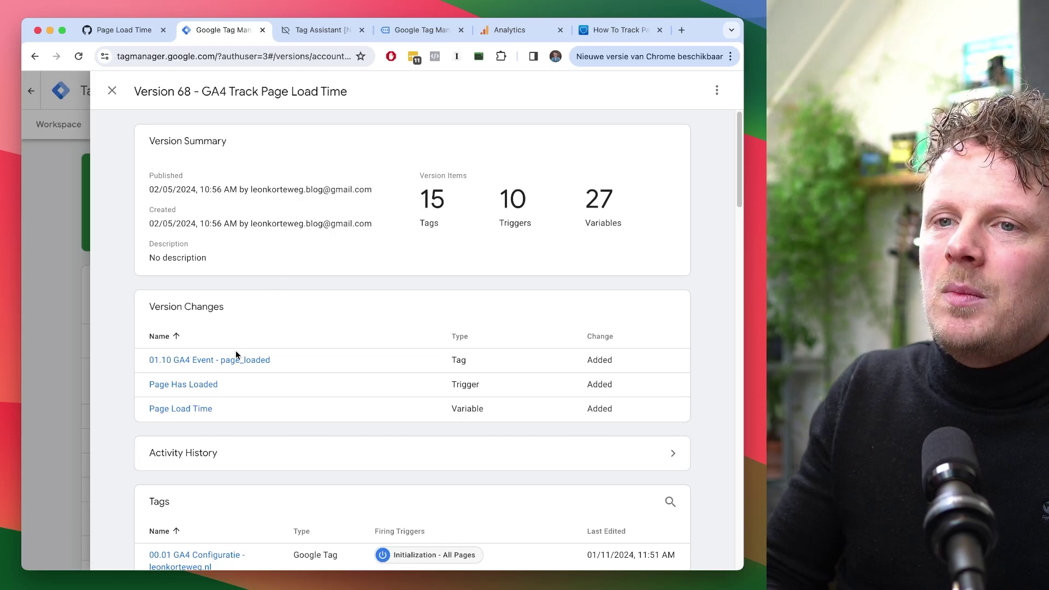
{"action": "left_click", "coordinate": [228, 361]}
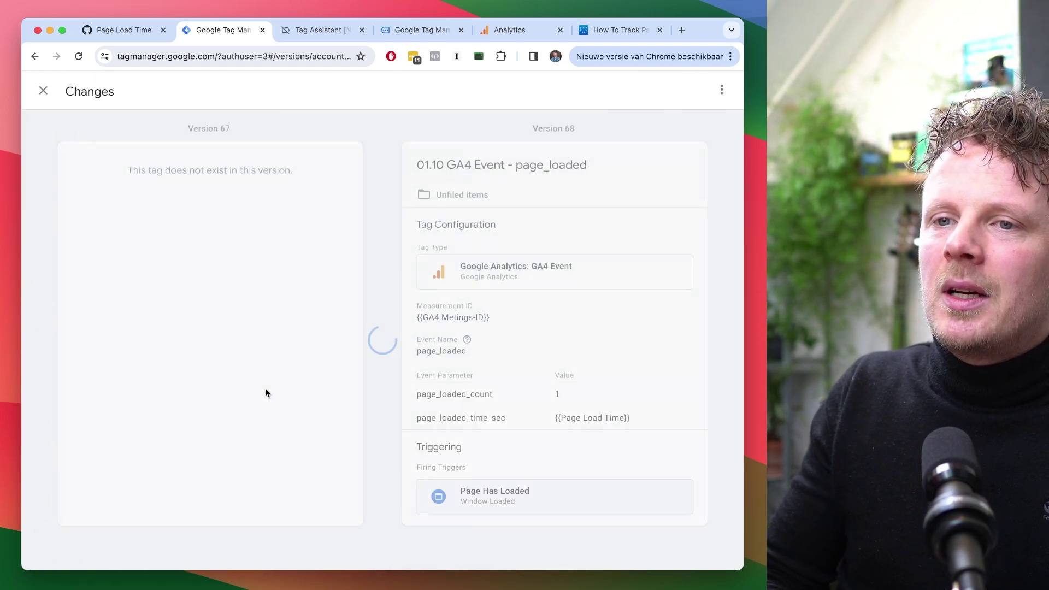
{"action": "left_click", "coordinate": [509, 30]}
Set the metric's unit of measurement to Seconds and save it
{"action": "left_click", "coordinate": [648, 259]}
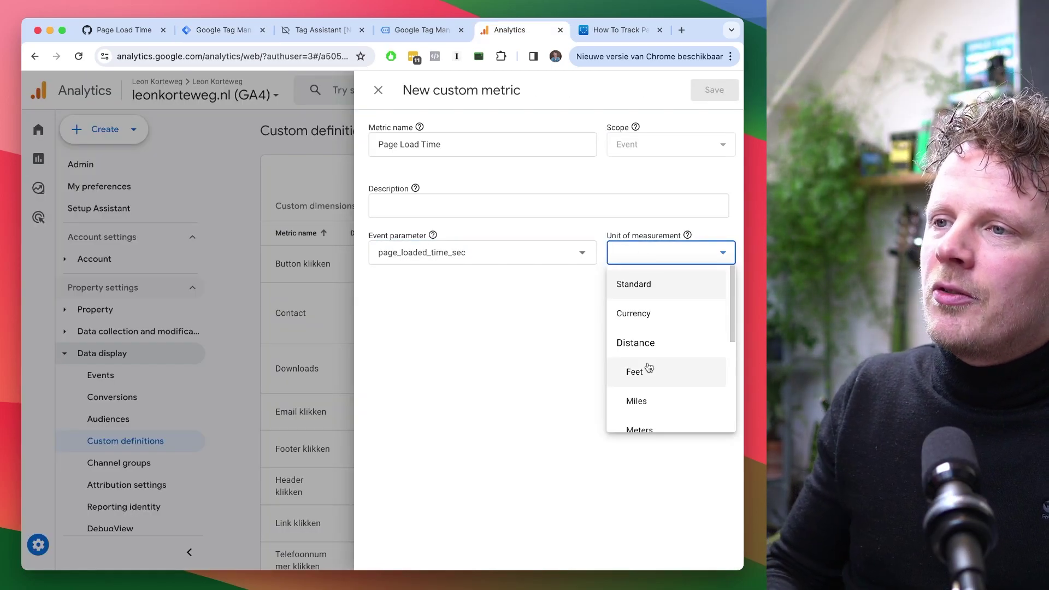
{"action": "scroll", "coordinate": [649, 368], "scroll_direction": "down", "scroll_amount": 5}
{"action": "left_click", "coordinate": [654, 353]}
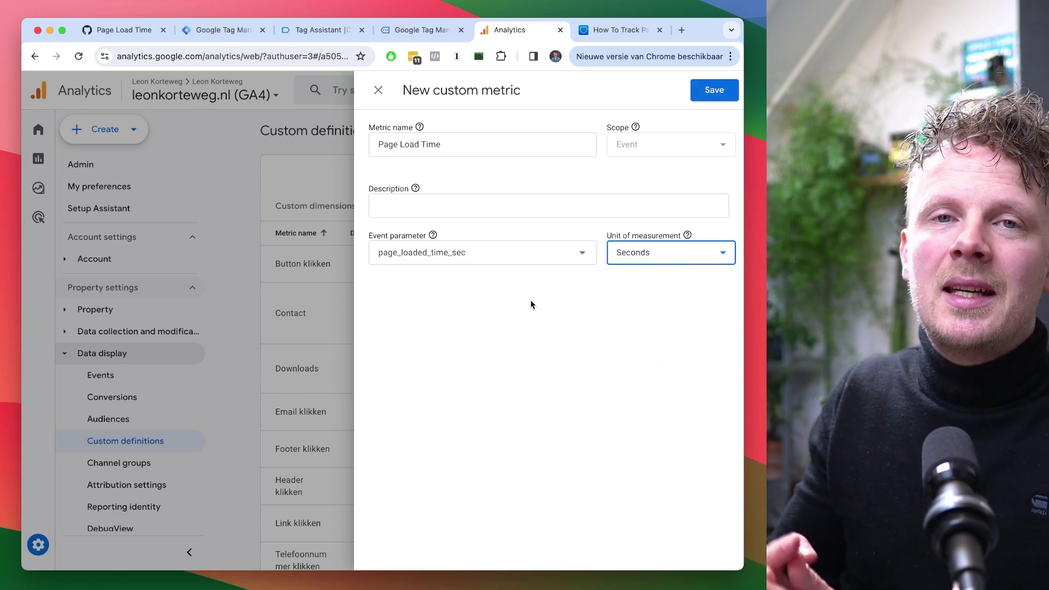
{"action": "left_click", "coordinate": [716, 94]}
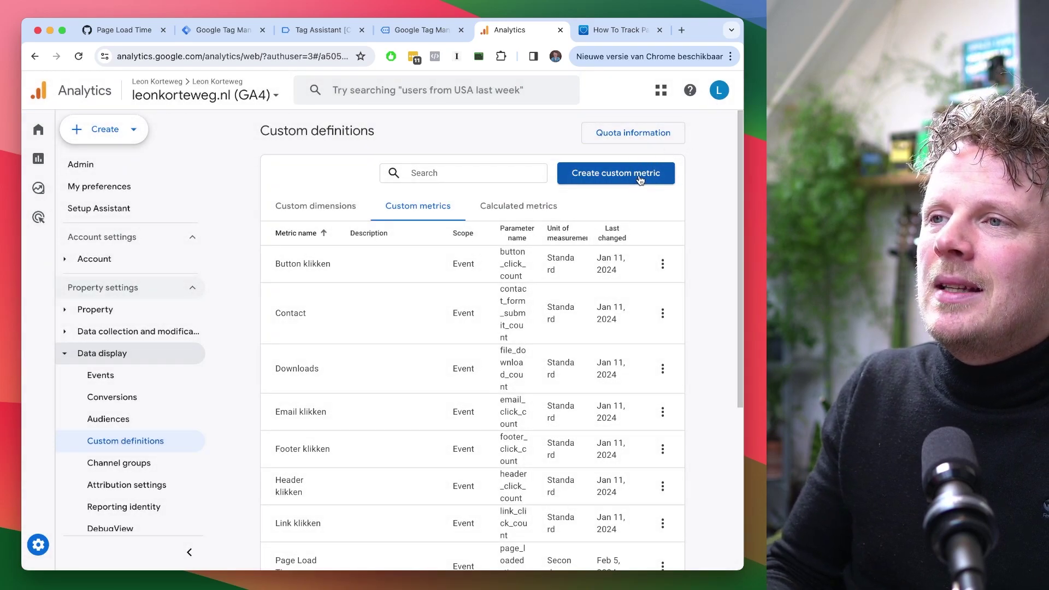
Create the 'Page Load Event Count' metric on page_loaded_count with Standard units and save it
{"action": "left_click", "coordinate": [642, 174]}
{"action": "type", "text": "Page"}
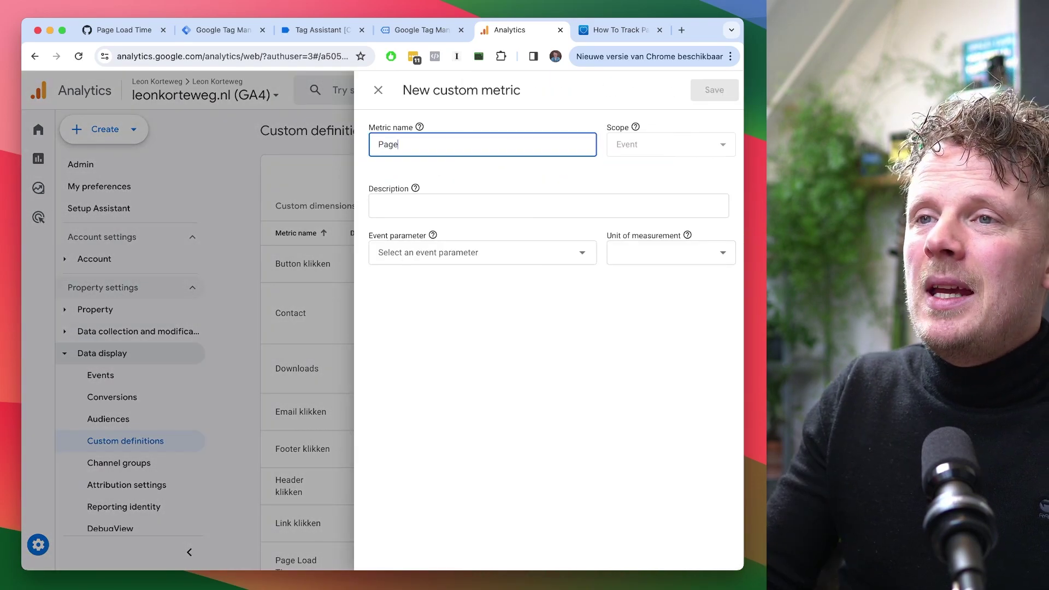
{"action": "type", "text": " Load Event Coun"}
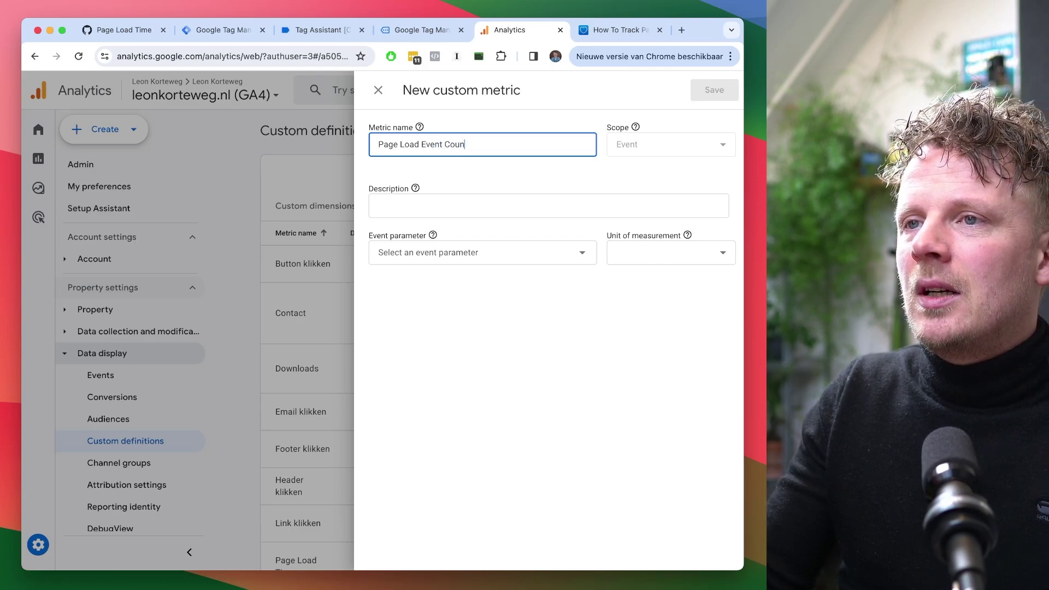
{"action": "type", "text": "t"}
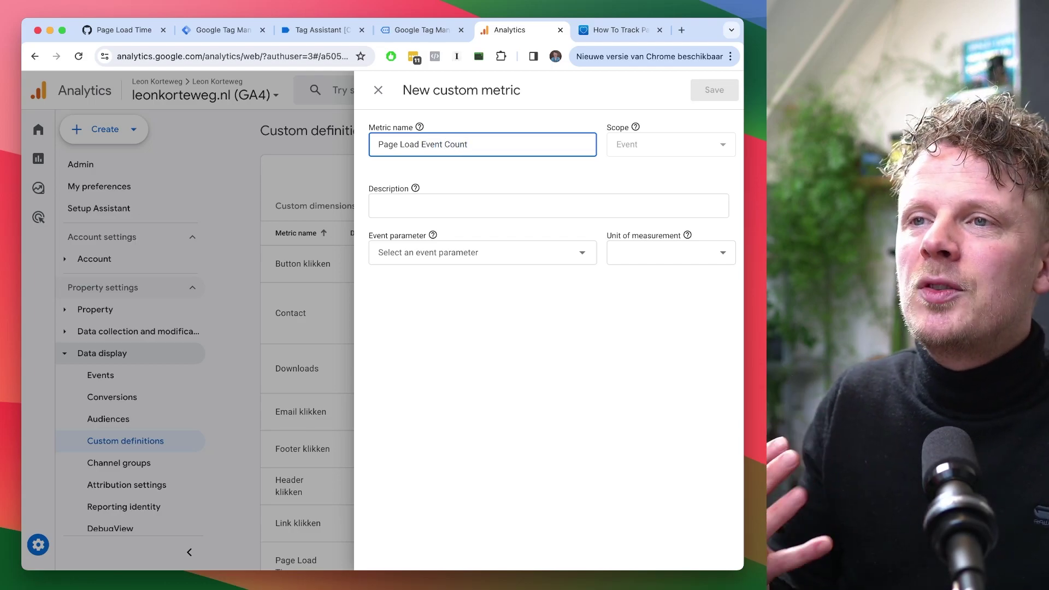
{"action": "left_click", "coordinate": [465, 248]}
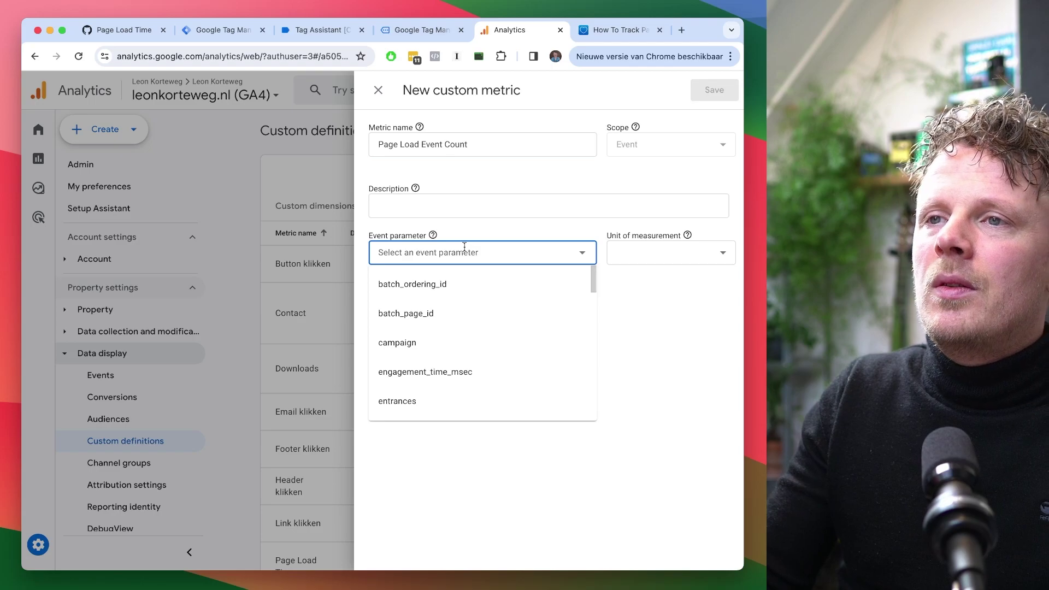
{"action": "type", "text": "page_loaded_count"}
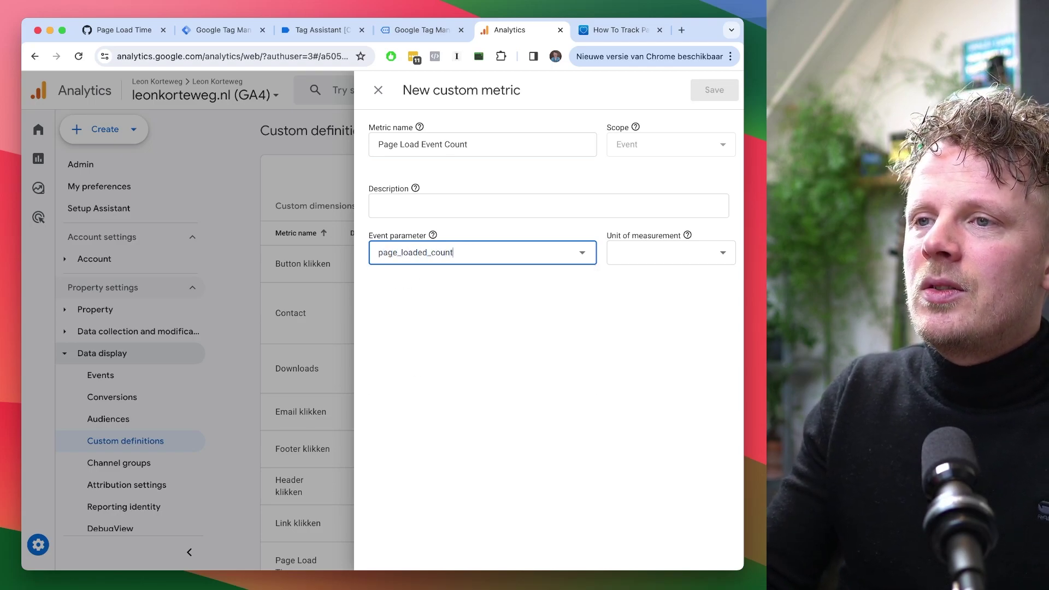
{"action": "left_click", "coordinate": [656, 254]}
{"action": "left_click", "coordinate": [654, 291]}
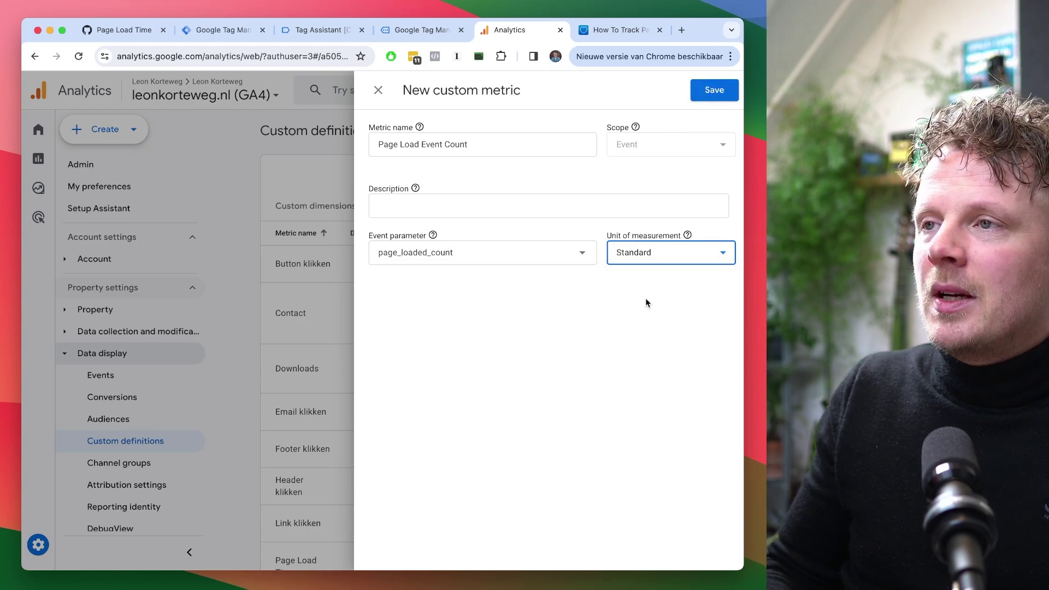
{"action": "left_click", "coordinate": [715, 90]}
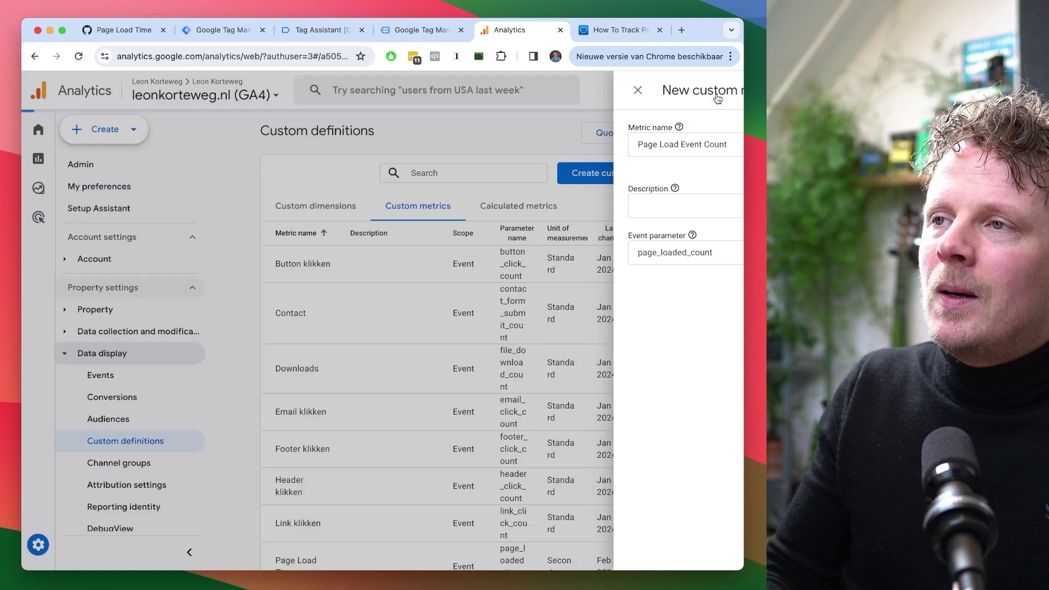
Start a new calculated metric named 'Avg. Page Load Time'
{"action": "left_click", "coordinate": [503, 214]}
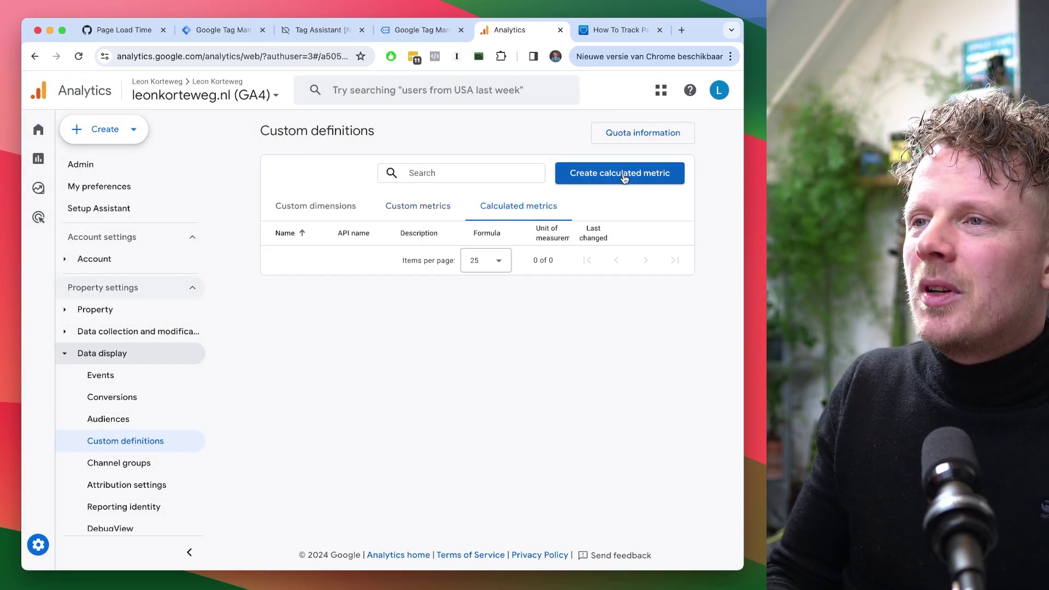
{"action": "left_click", "coordinate": [622, 174]}
{"action": "left_click", "coordinate": [462, 147]}
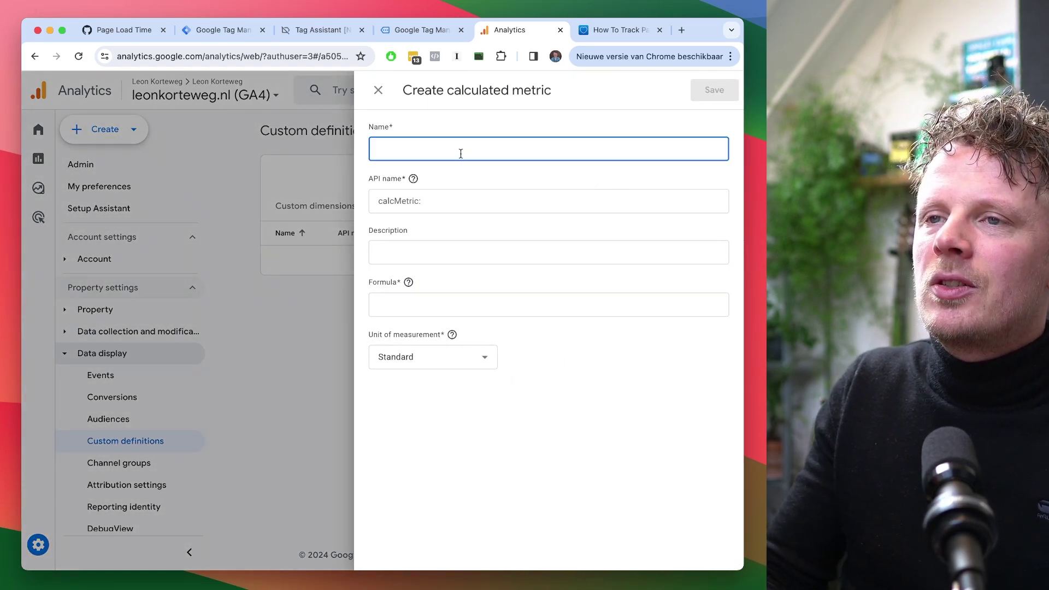
{"action": "type", "text": "Avg. Page Load Time"}
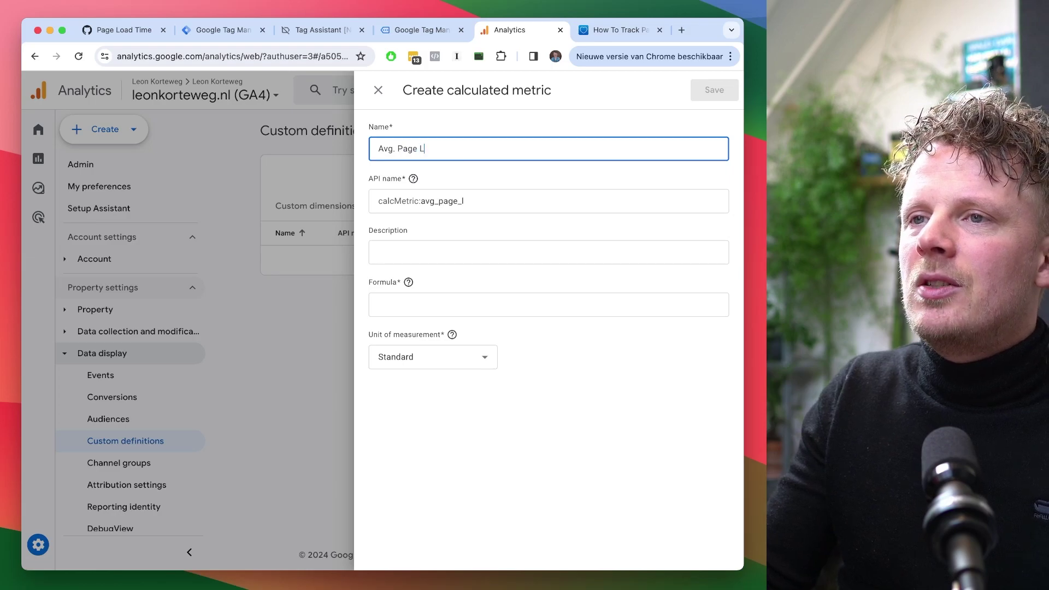
Build the metric's formula as {Page Load Time}/{Page Load Event Count} and finish it
{"action": "left_click", "coordinate": [433, 304]}
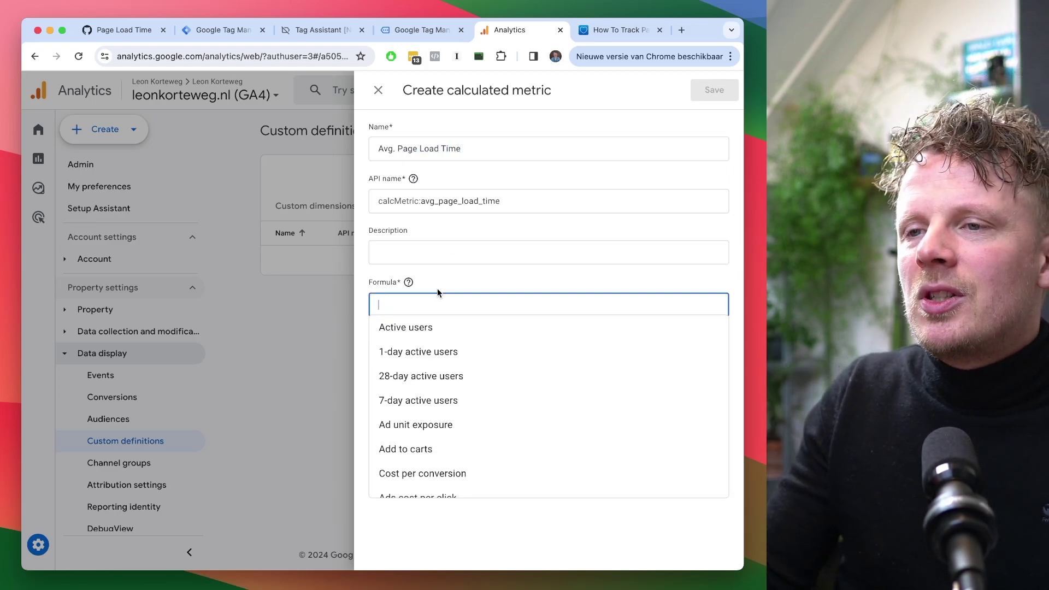
{"action": "type", "text": "page"}
{"action": "left_click", "coordinate": [453, 325]}
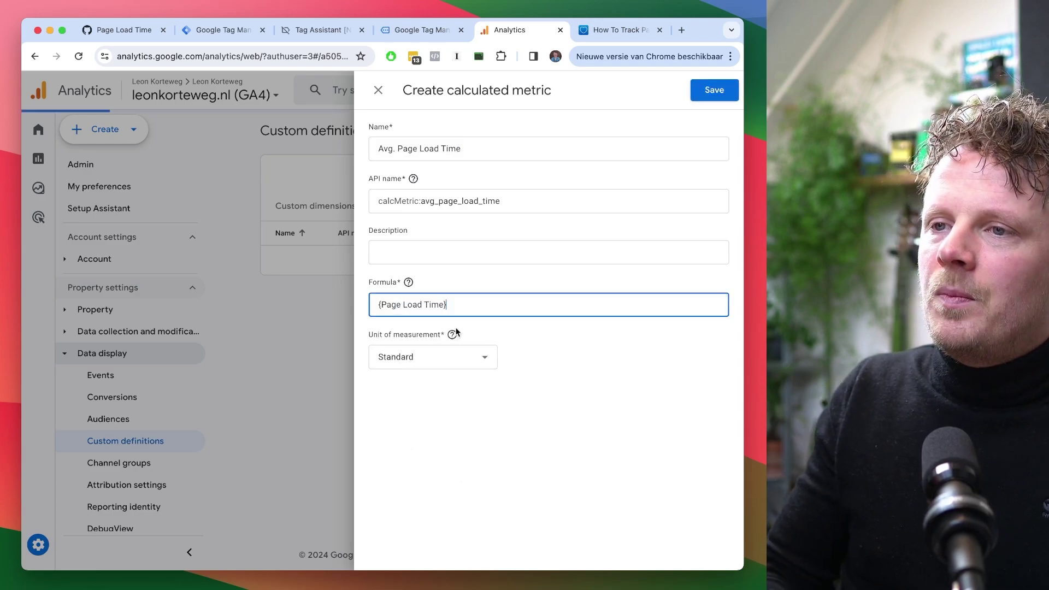
{"action": "type", "text": "/page"}
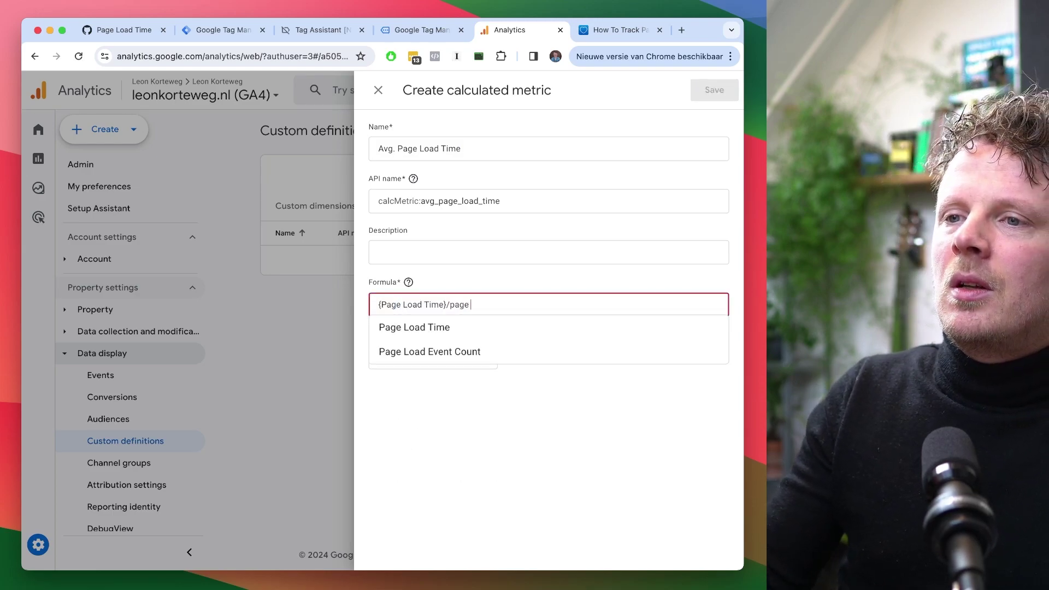
{"action": "left_click", "coordinate": [503, 353]}
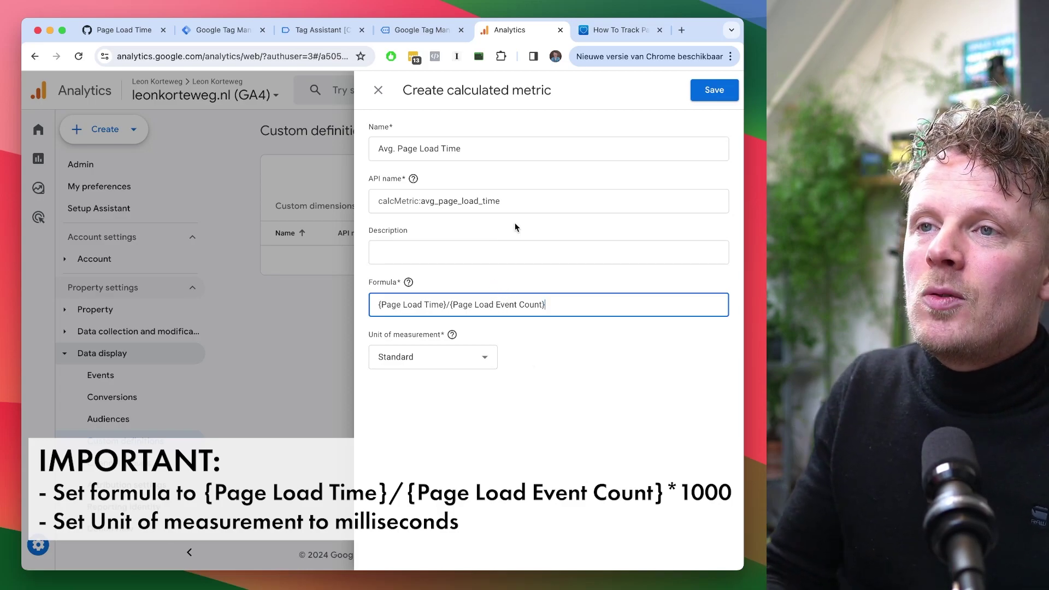
{"action": "double_click", "coordinate": [466, 145]}
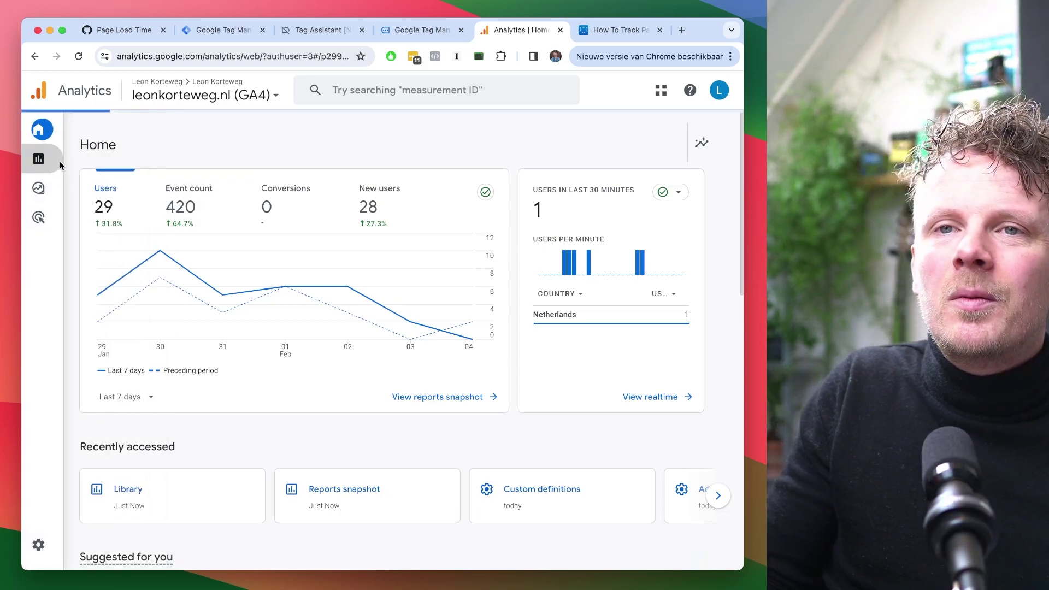
Create a new blank collection in the Reports Library named 'Custom Reports'
{"action": "left_click", "coordinate": [39, 159]}
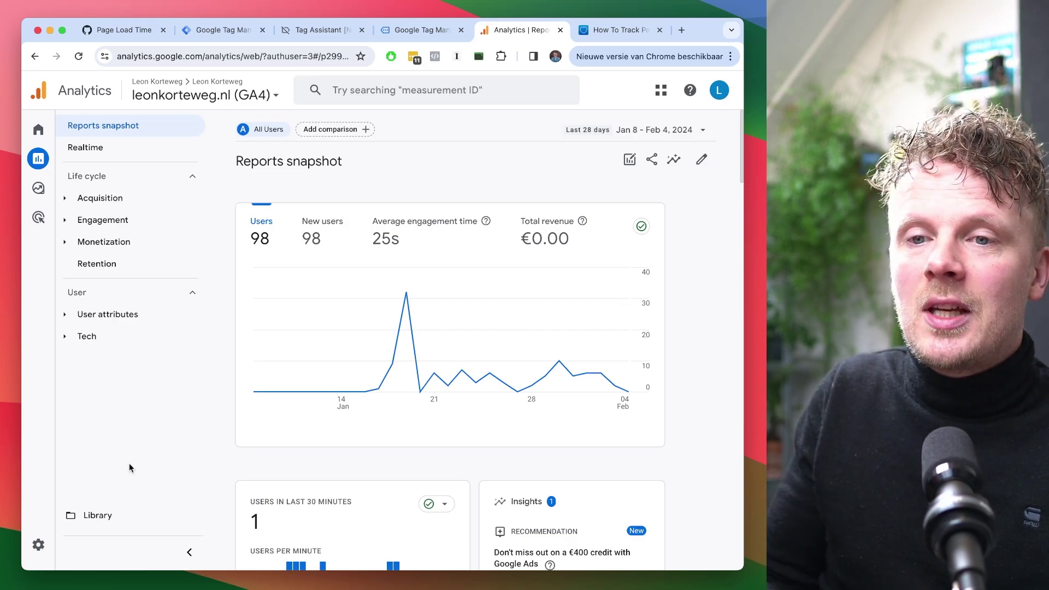
{"action": "left_click", "coordinate": [116, 518]}
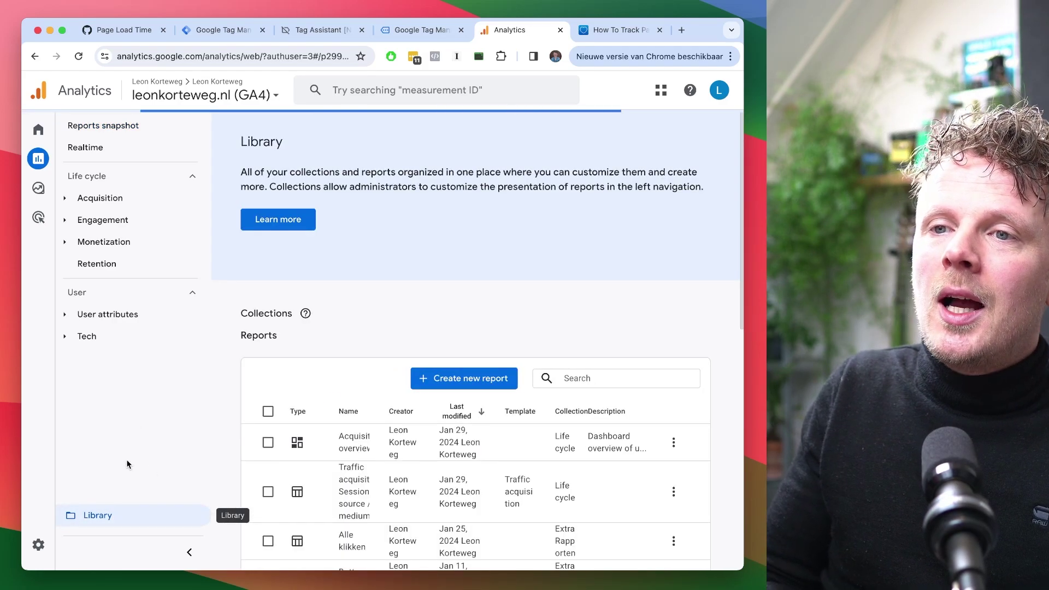
{"action": "left_click", "coordinate": [293, 386]}
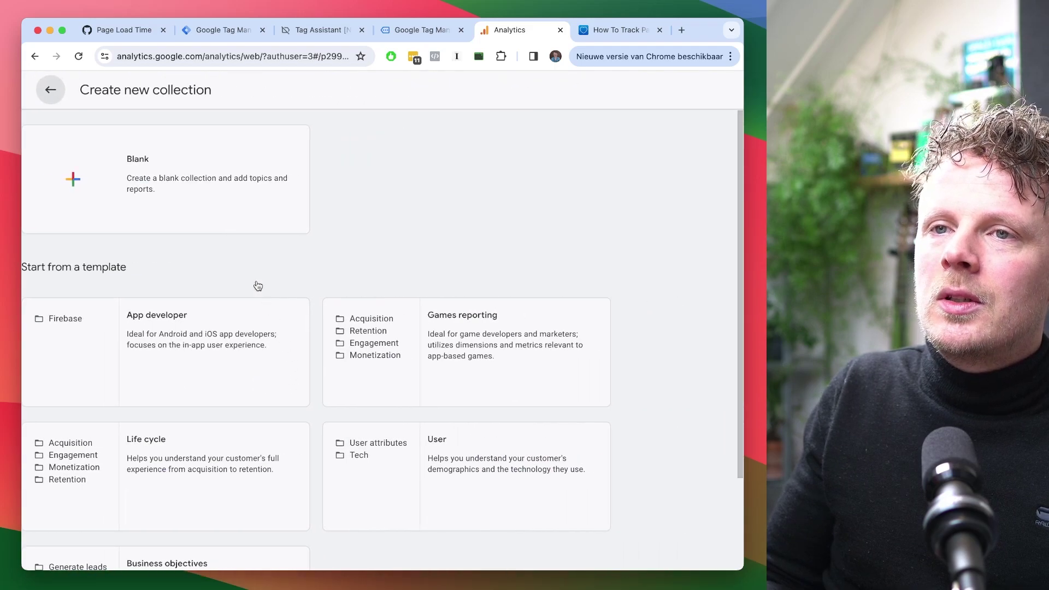
{"action": "key", "text": "Escape"}
{"action": "triple_click", "coordinate": [219, 186]}
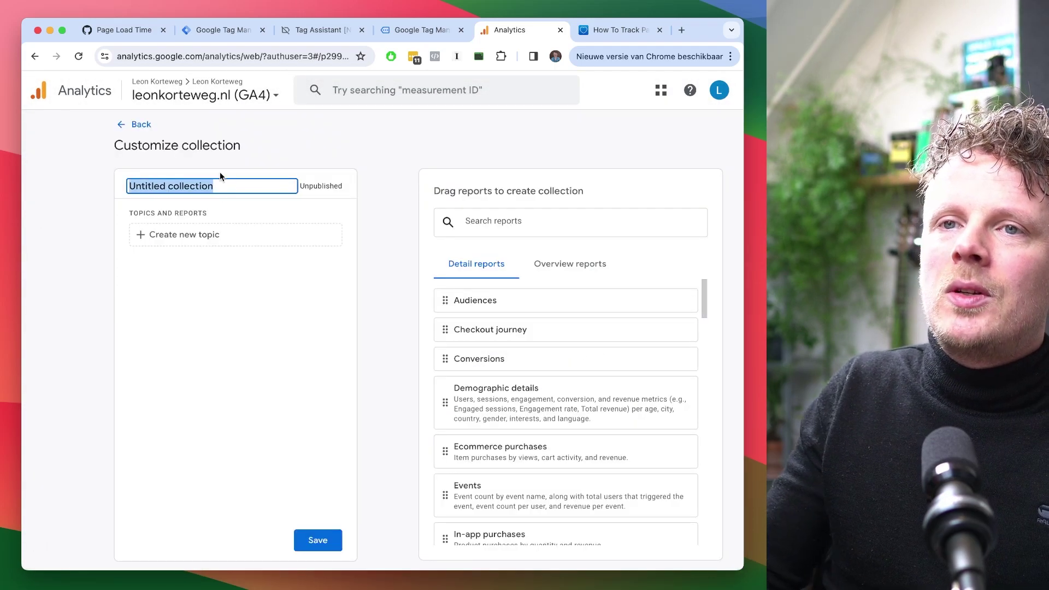
{"action": "type", "text": "Cusw"}
{"action": "key", "text": "BackSpace"}
{"action": "type", "text": "tom Reports"}
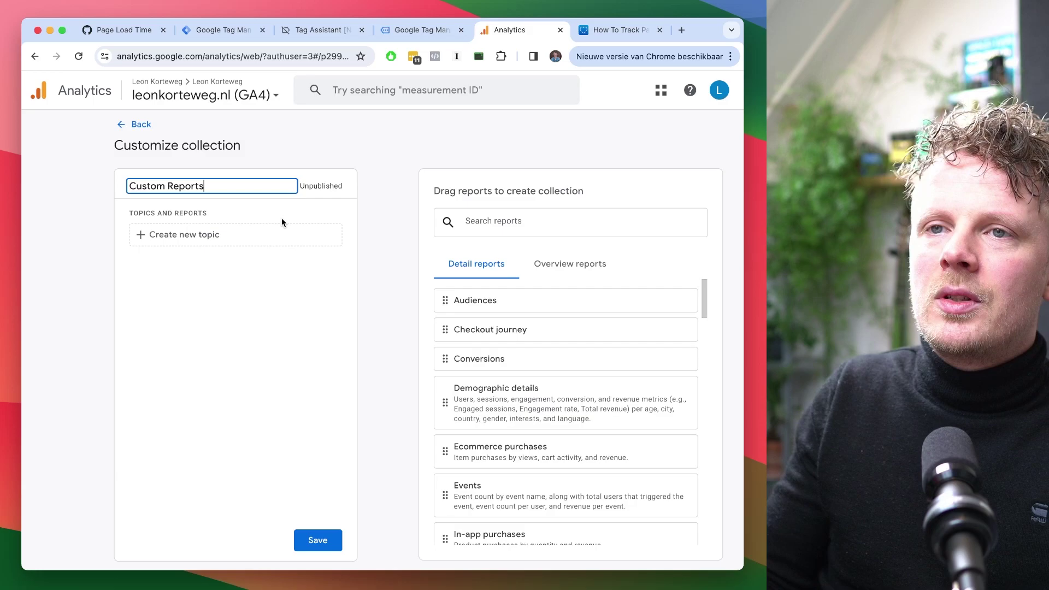
Add a 'Page Load Times' topic to the collection and save it
{"action": "left_click", "coordinate": [283, 223]}
{"action": "left_click", "coordinate": [277, 256]}
{"action": "type", "text": "P"}
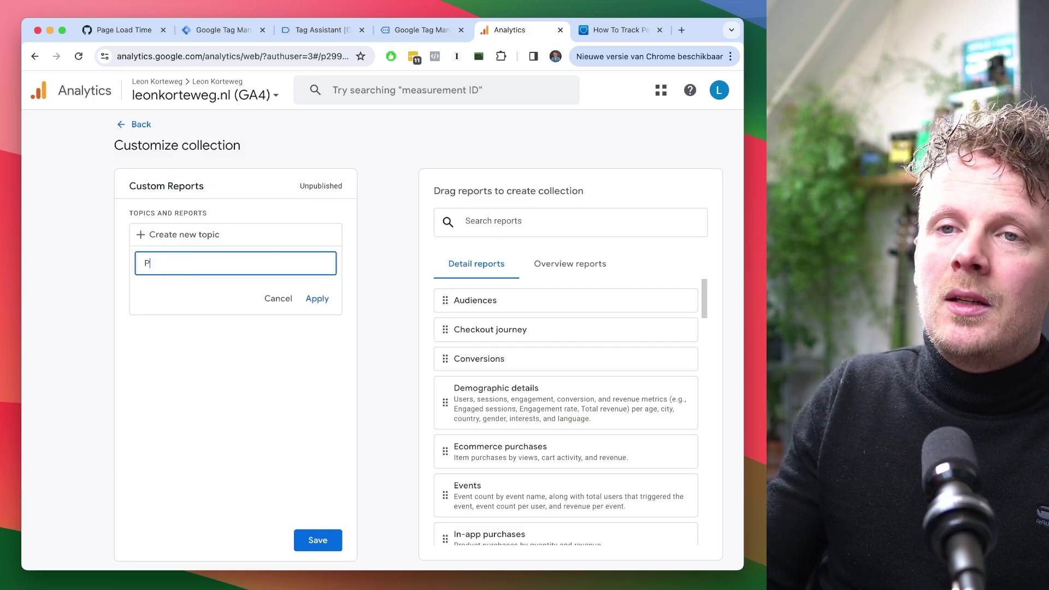
{"action": "type", "text": "age Load Times"}
{"action": "key", "text": "Return"}
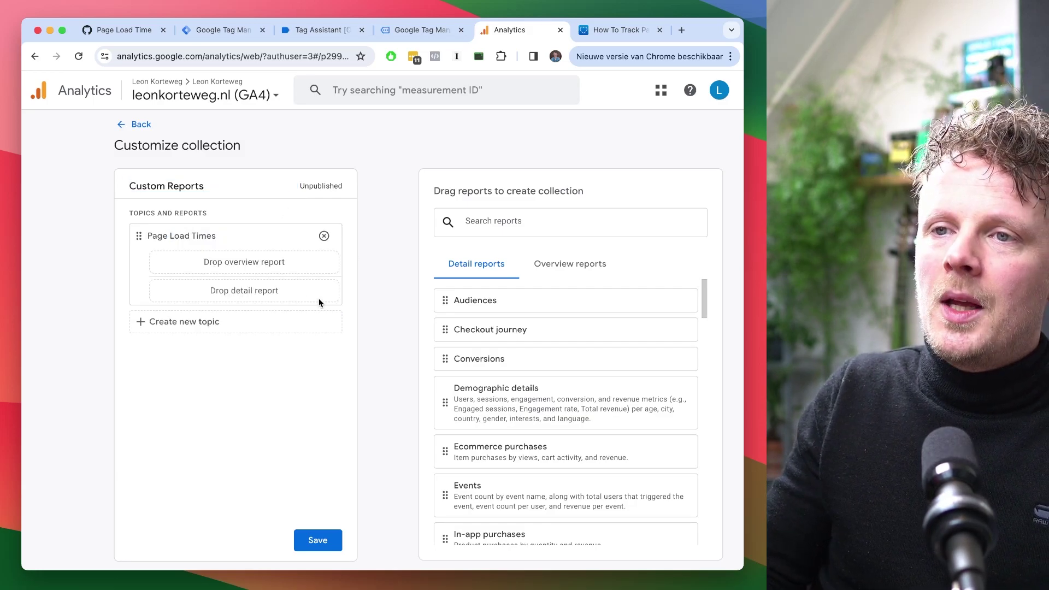
{"action": "left_click", "coordinate": [320, 541]}
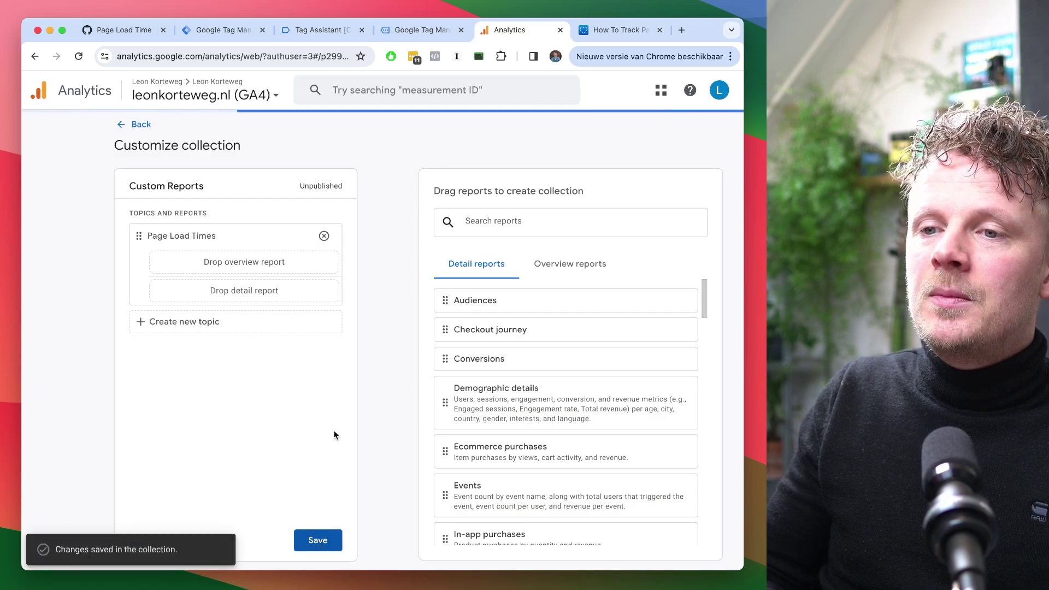
Start a new detail report from a blank layout in the Library
{"action": "left_click", "coordinate": [146, 125]}
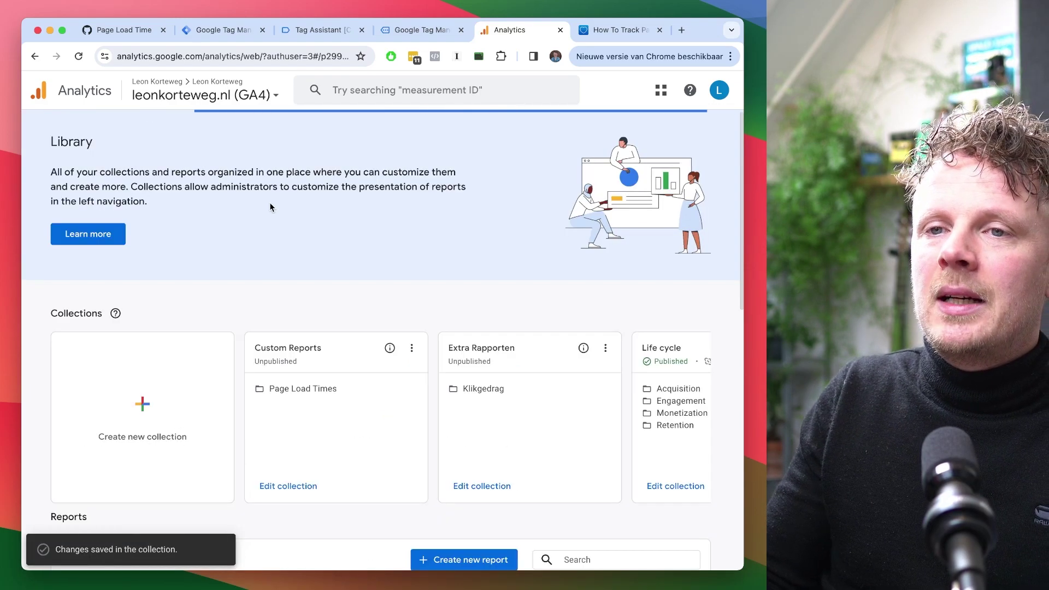
{"action": "scroll", "coordinate": [278, 311], "scroll_direction": "down", "scroll_amount": 5}
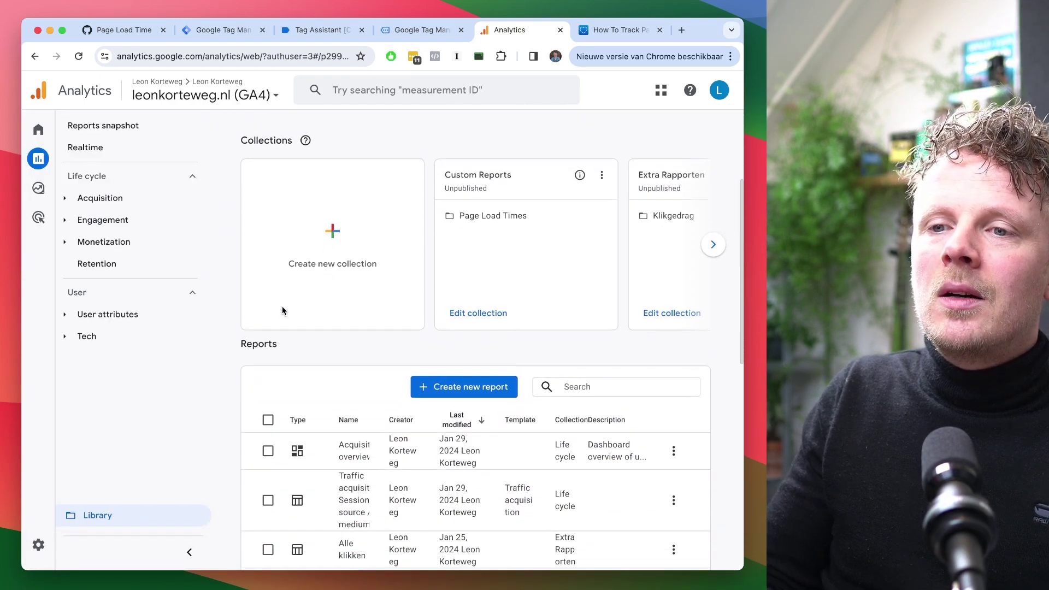
{"action": "double_click", "coordinate": [259, 265]}
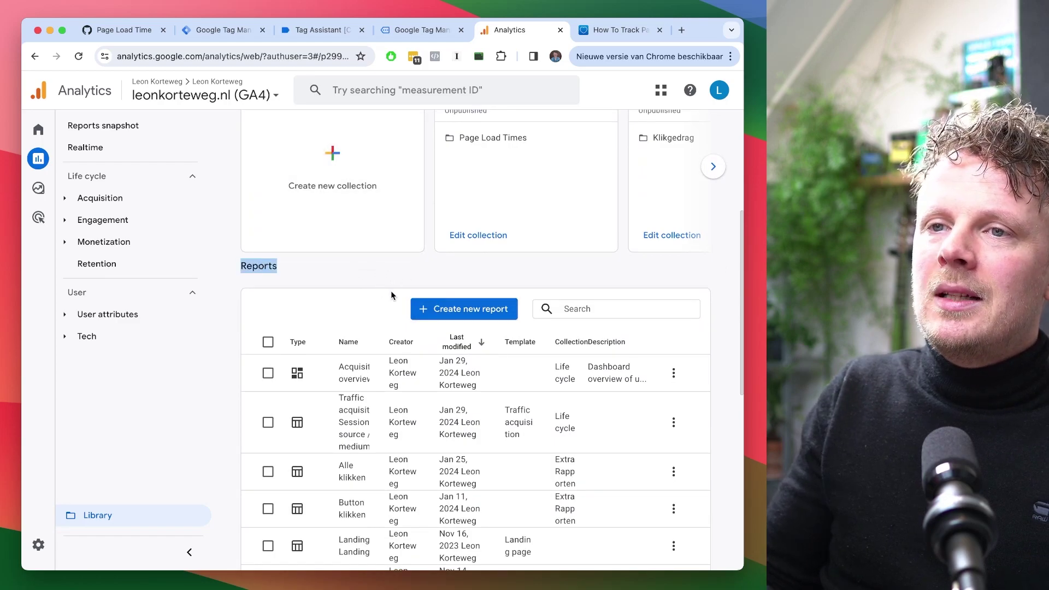
{"action": "left_click", "coordinate": [444, 317]}
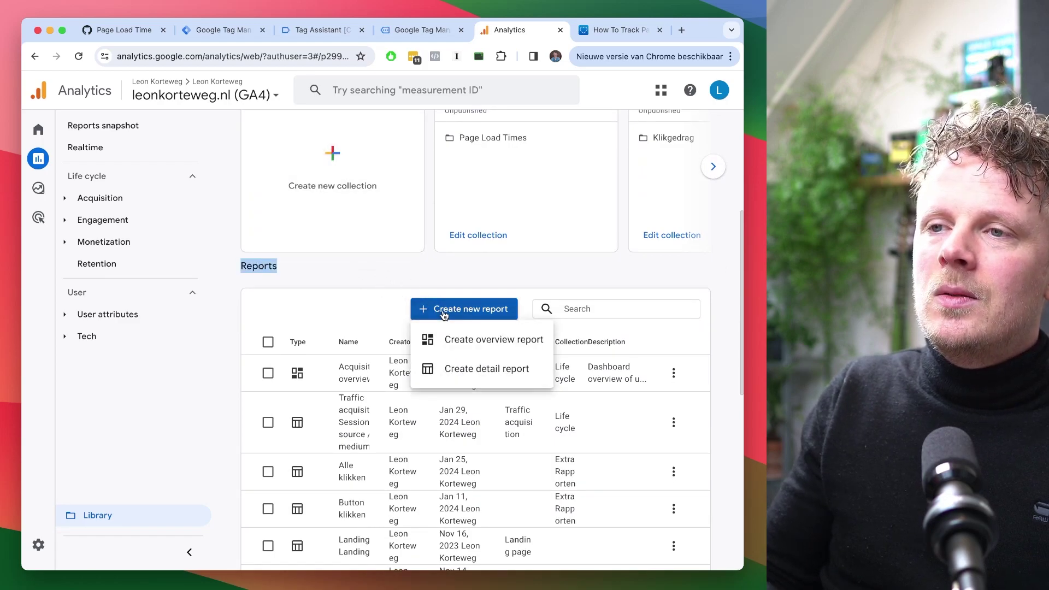
{"action": "left_click", "coordinate": [474, 375]}
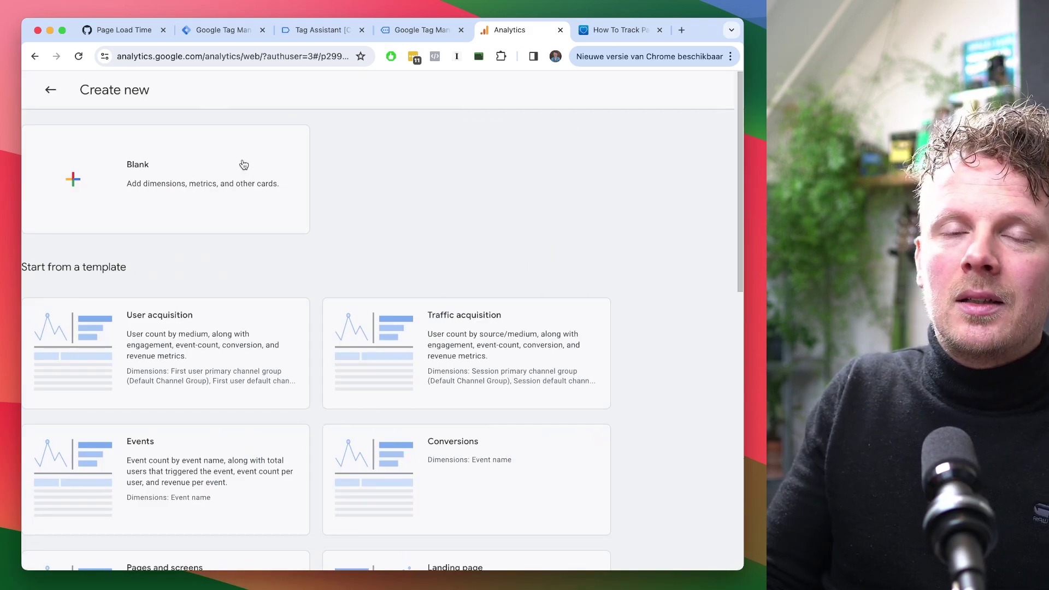
{"action": "left_click", "coordinate": [244, 165]}
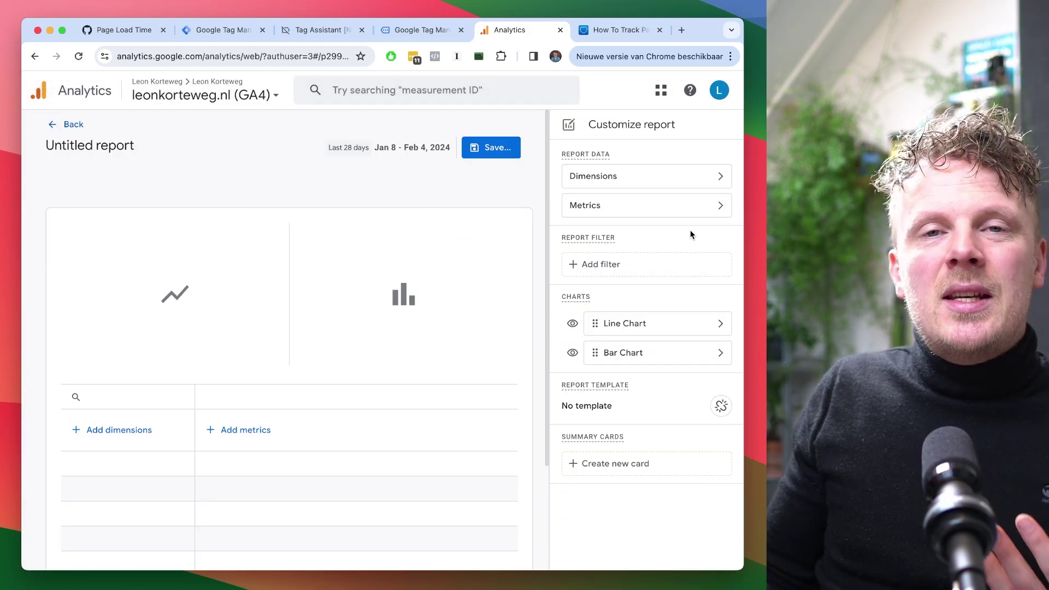
Add 'Page path and screen class' as the report's primary dimension
{"action": "left_click", "coordinate": [649, 177]}
{"action": "left_click", "coordinate": [638, 186]}
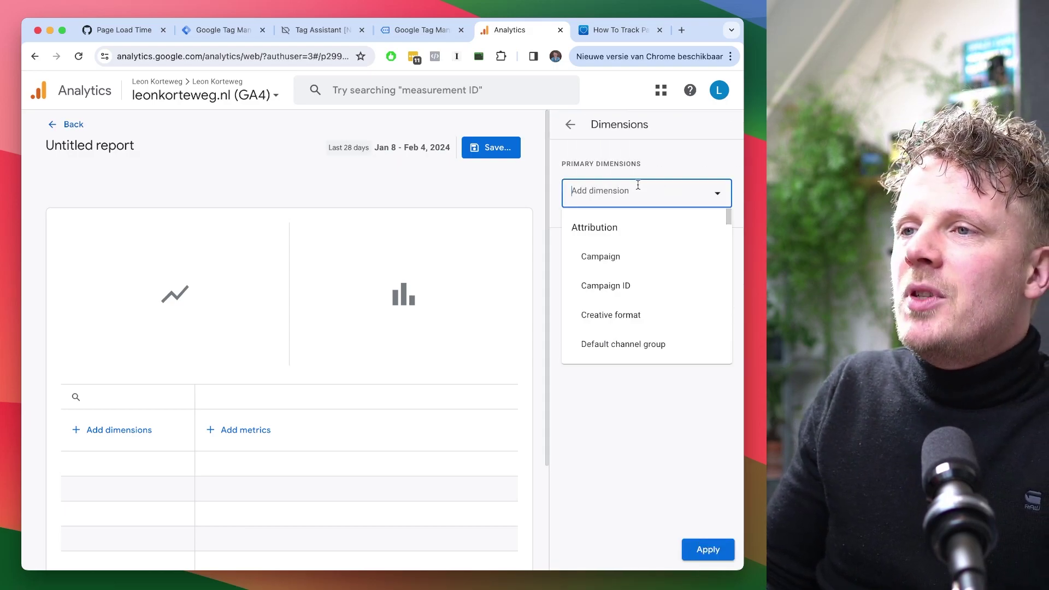
{"action": "type", "text": "page pat"}
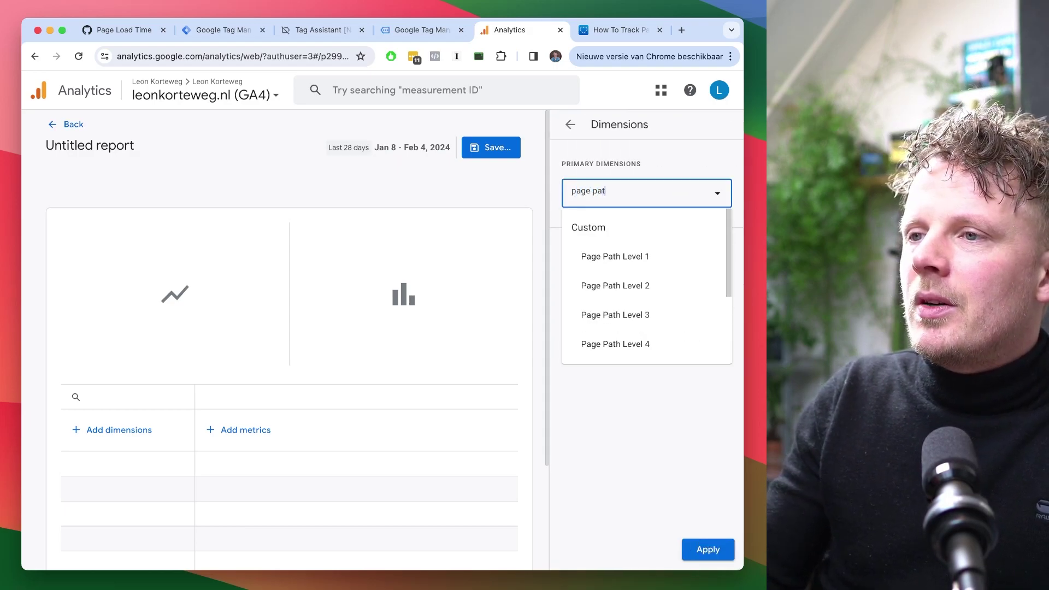
{"action": "scroll", "coordinate": [645, 284], "scroll_direction": "down", "scroll_amount": 5}
{"action": "left_click", "coordinate": [643, 354]}
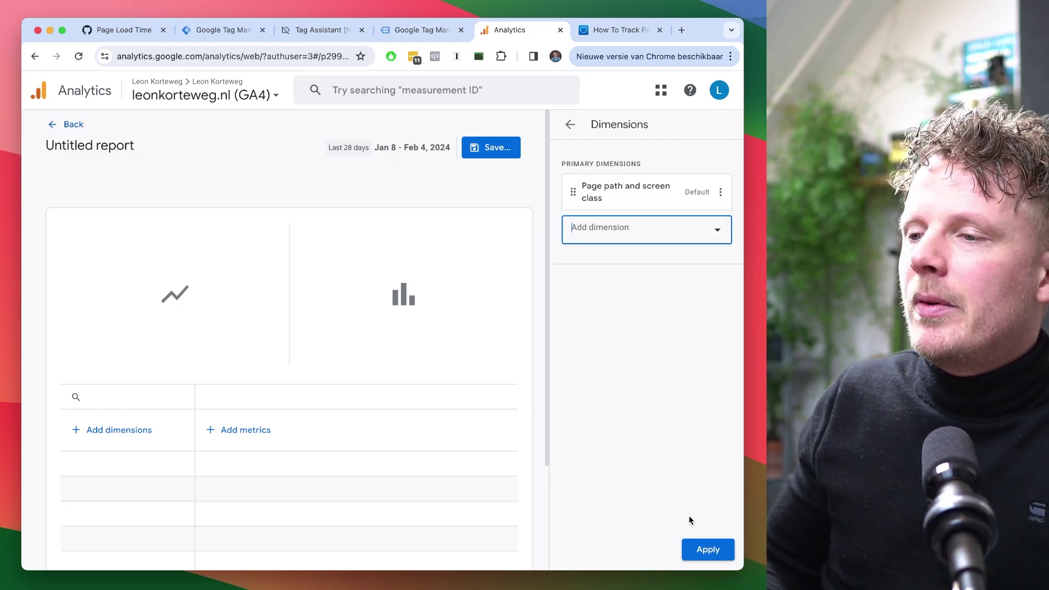
Apply the dimension, then add and apply Views and Avg. Page Load Time as the report's metrics
{"action": "left_click", "coordinate": [707, 556]}
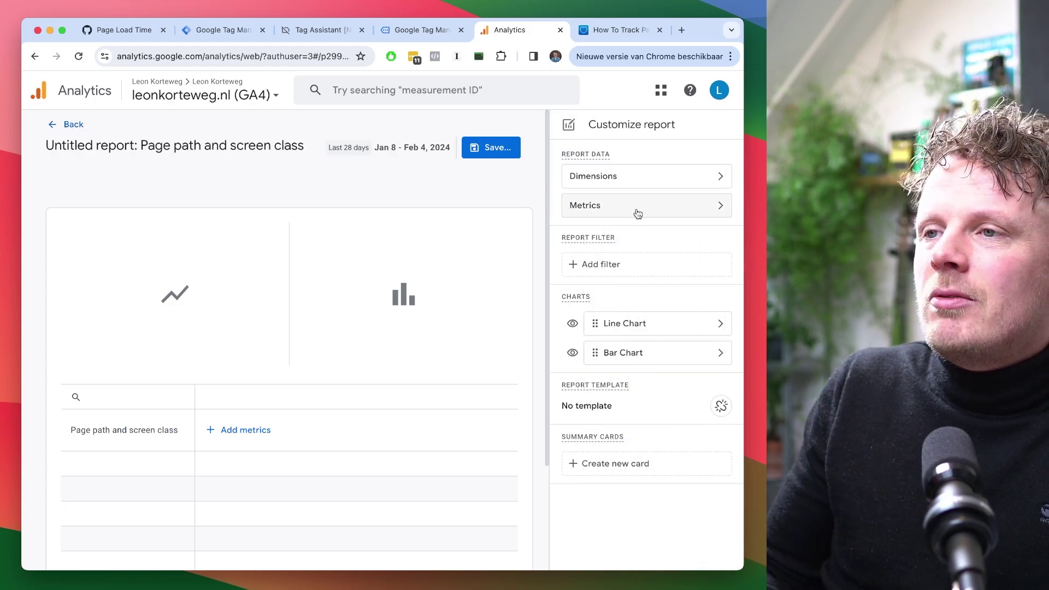
{"action": "left_click", "coordinate": [638, 212]}
{"action": "left_click", "coordinate": [628, 194]}
{"action": "type", "text": "vie"}
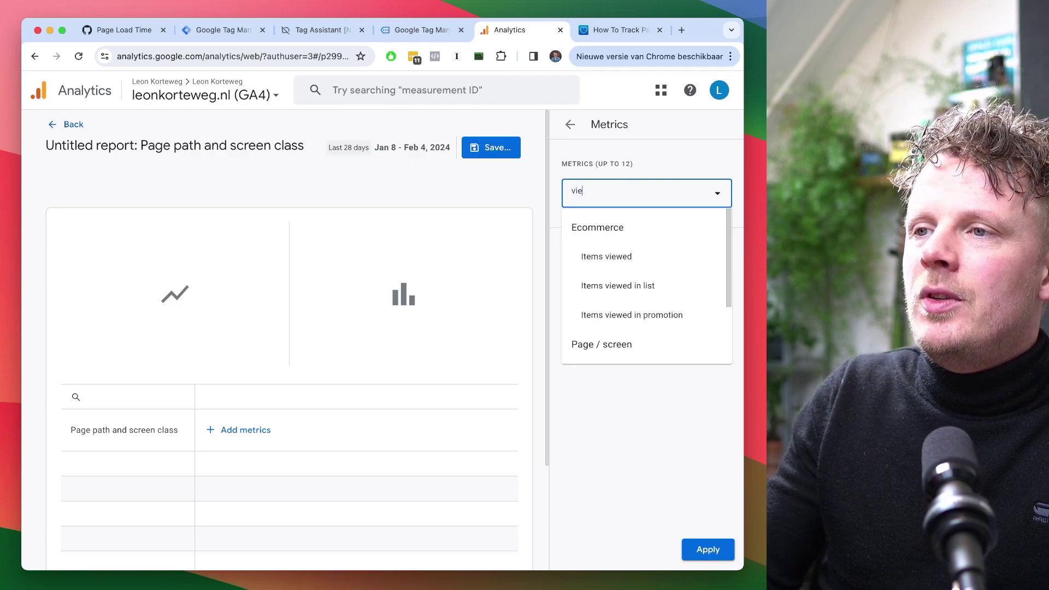
{"action": "type", "text": "ws"}
{"action": "left_click", "coordinate": [601, 261]}
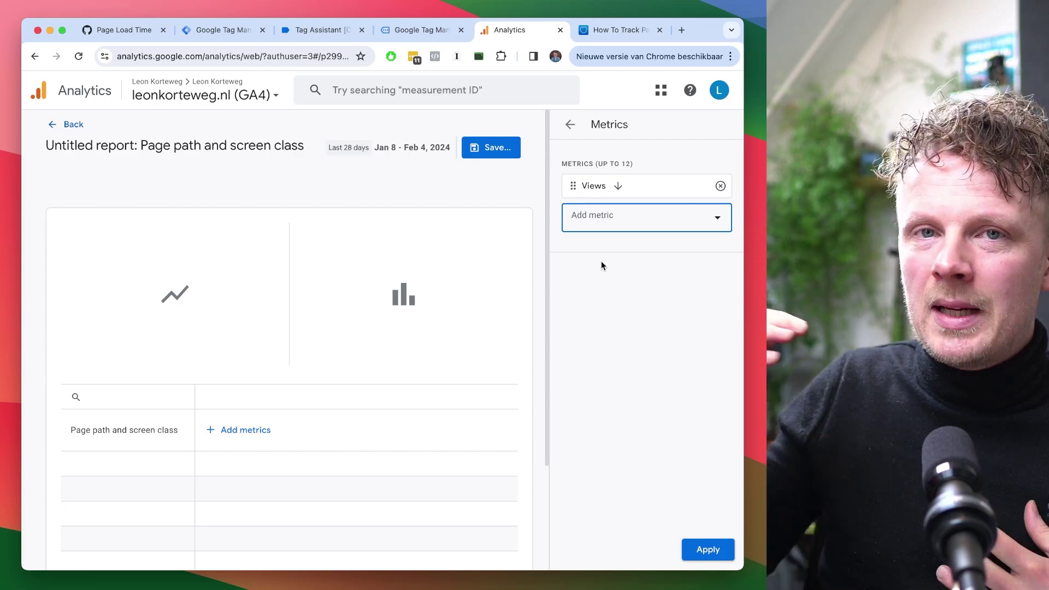
{"action": "left_click", "coordinate": [649, 219]}
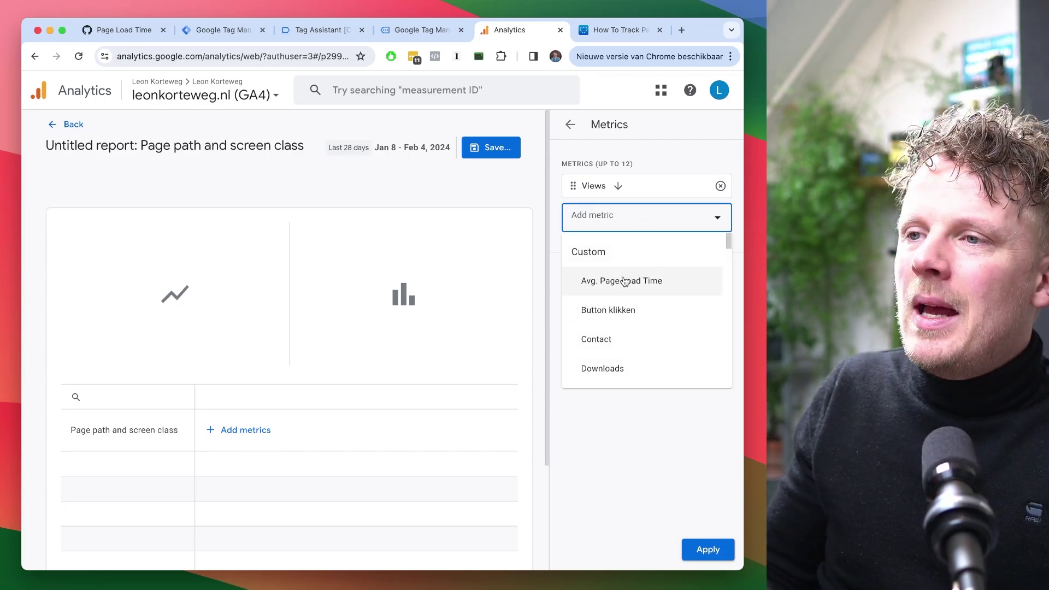
{"action": "left_click", "coordinate": [639, 286]}
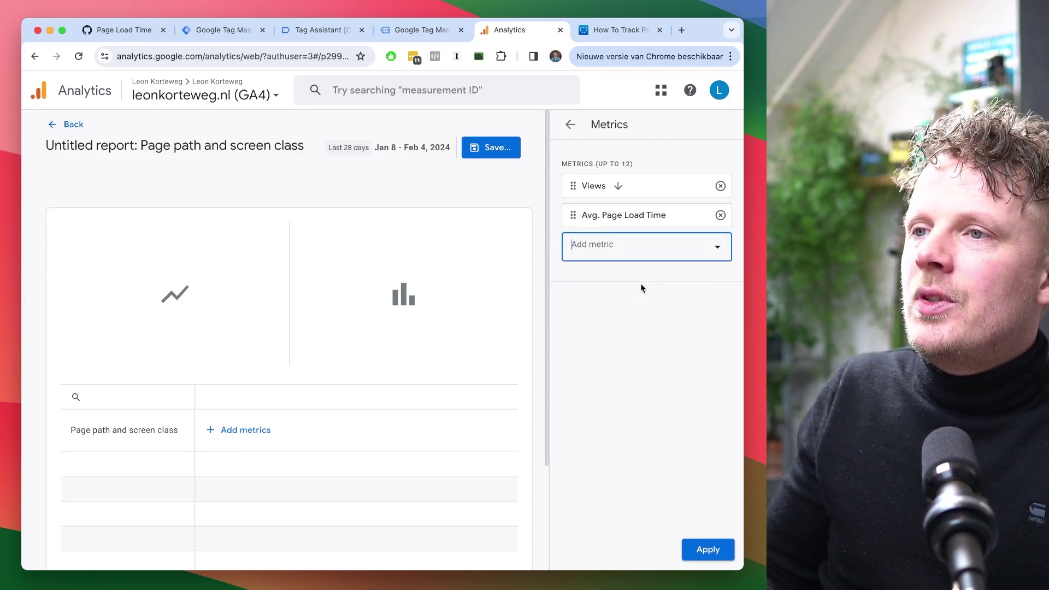
{"action": "left_click", "coordinate": [707, 550]}
{"action": "scroll", "coordinate": [368, 357], "scroll_direction": "down", "scroll_amount": 5}
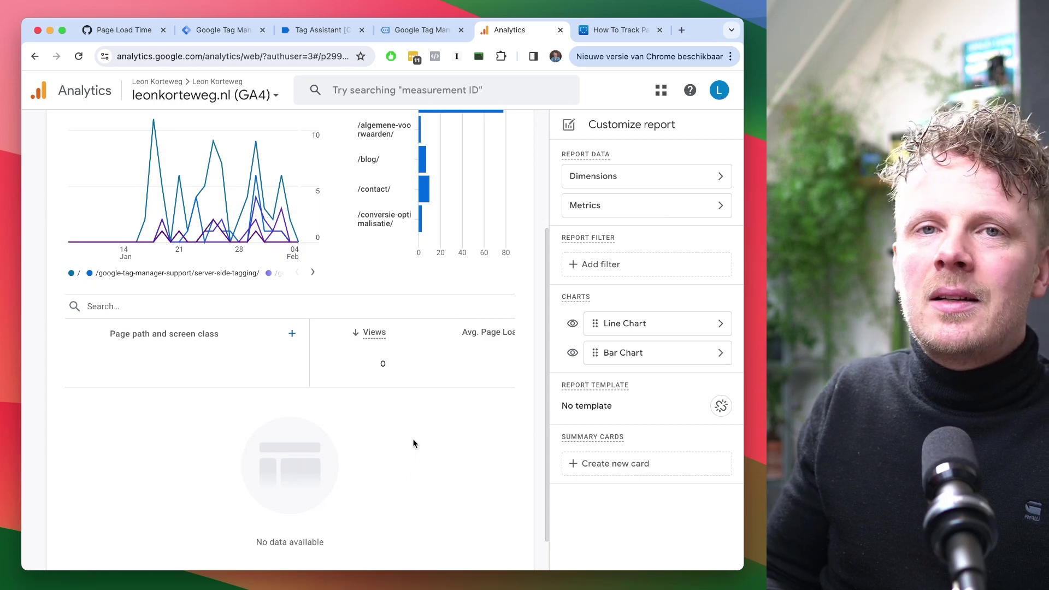
Save the report as a new report named 'Page Load Times' and return to the Library
{"action": "scroll", "coordinate": [413, 444], "scroll_direction": "up", "scroll_amount": 5}
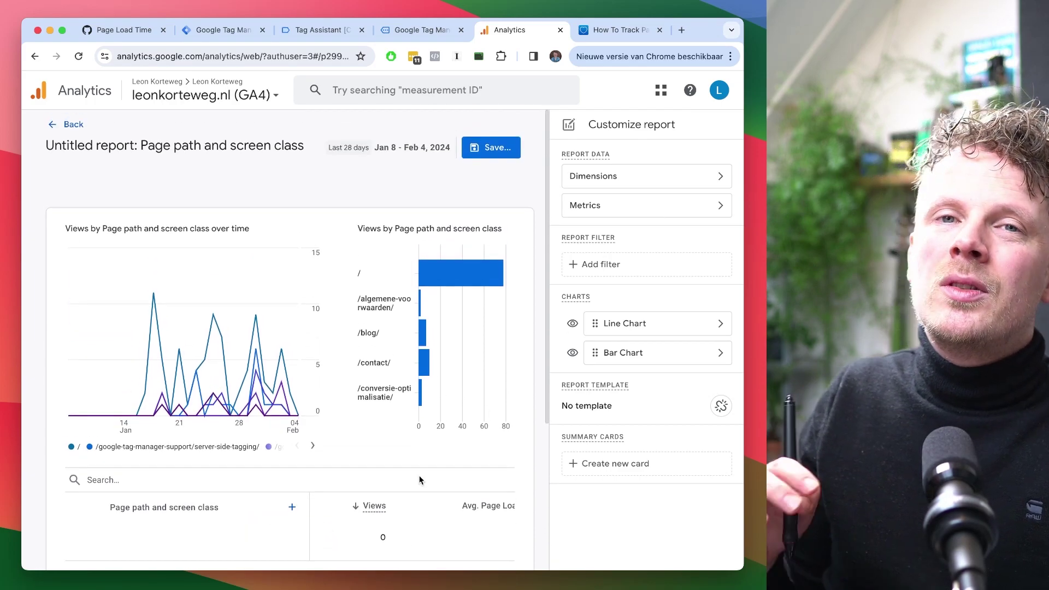
{"action": "mouse_move", "coordinate": [446, 326]}
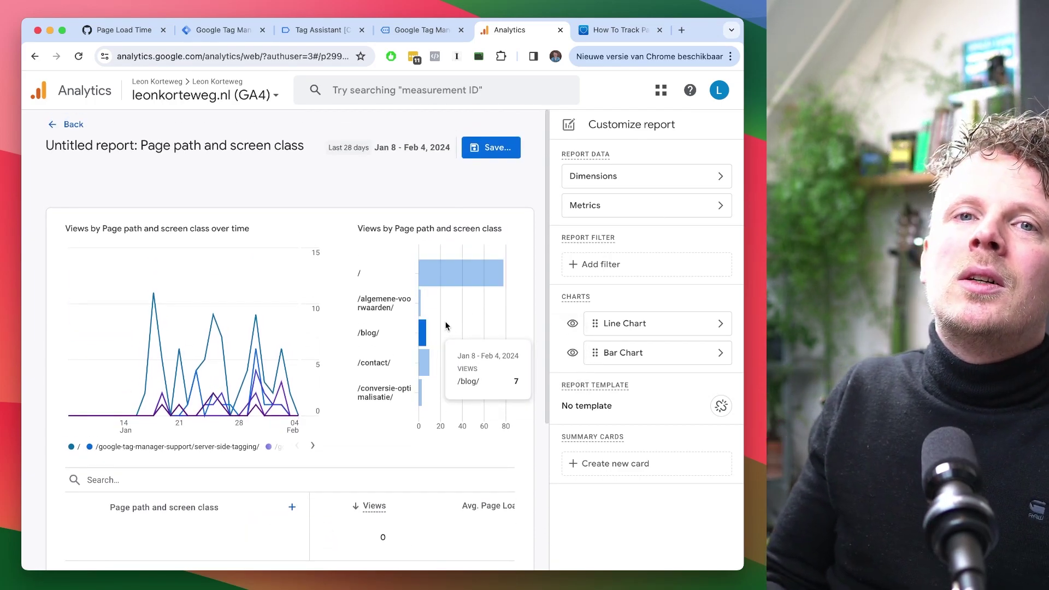
{"action": "mouse_move", "coordinate": [462, 276]}
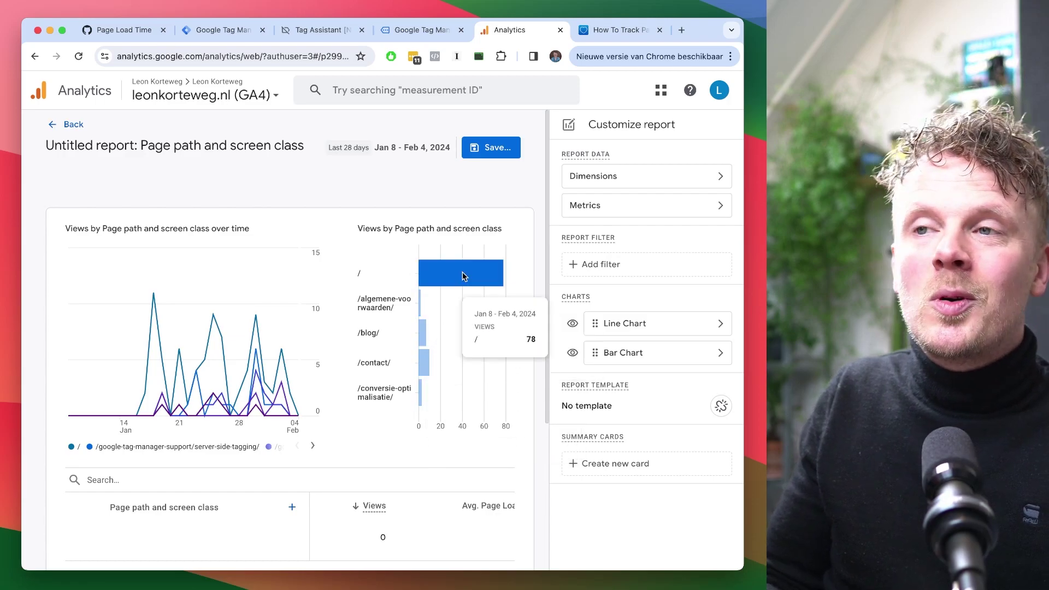
{"action": "left_click", "coordinate": [503, 155]}
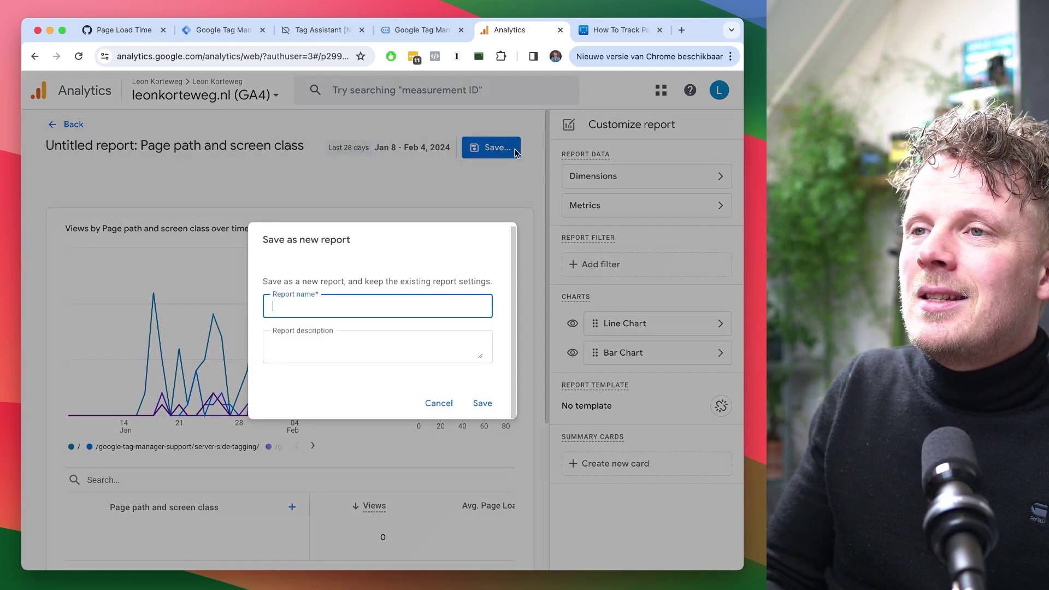
{"action": "type", "text": "Page"}
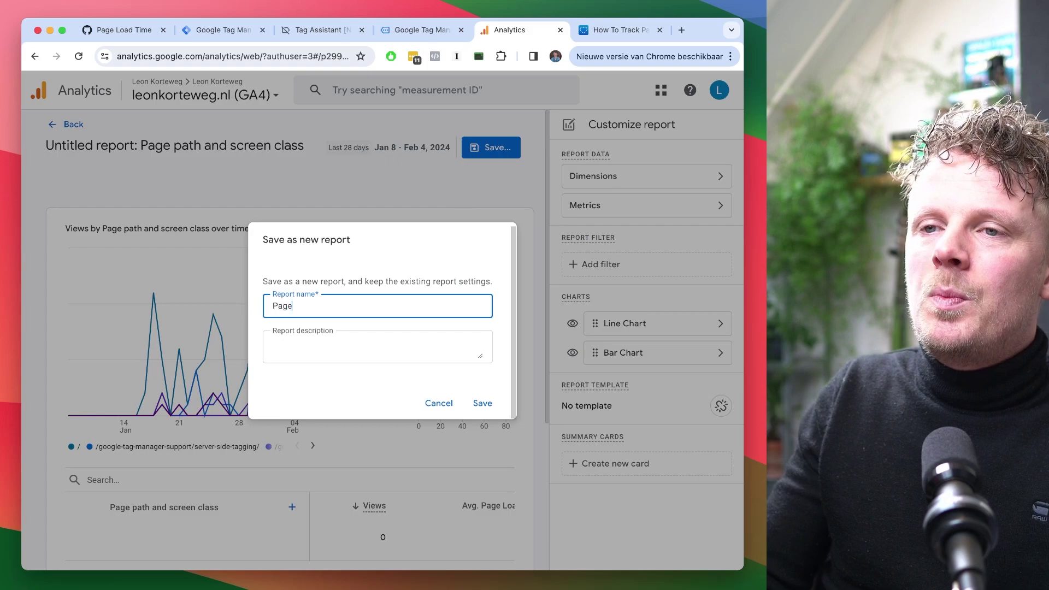
{"action": "type", "text": " Loa"}
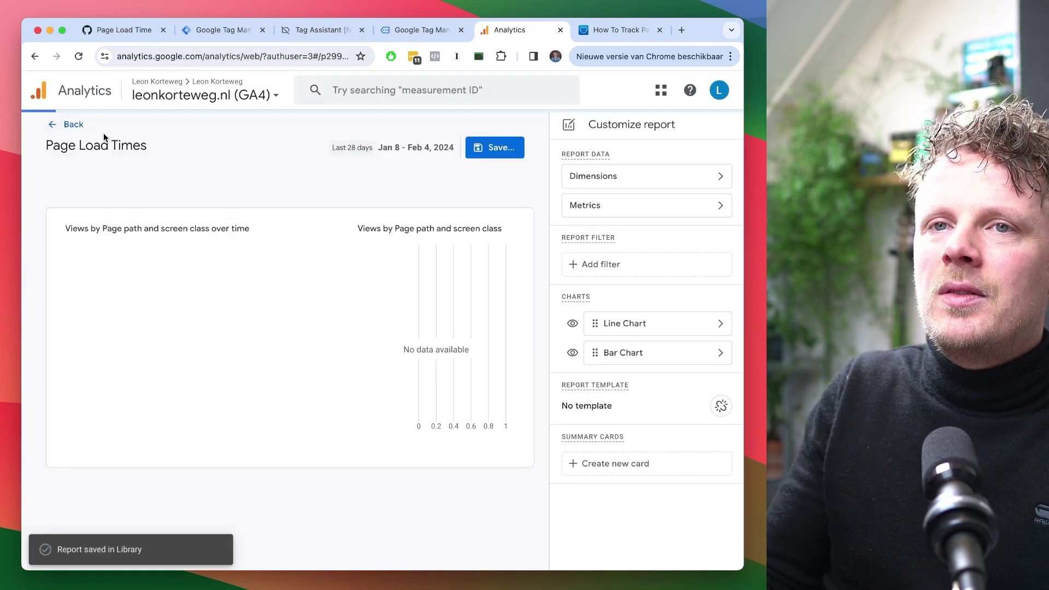
{"action": "left_click", "coordinate": [77, 127]}
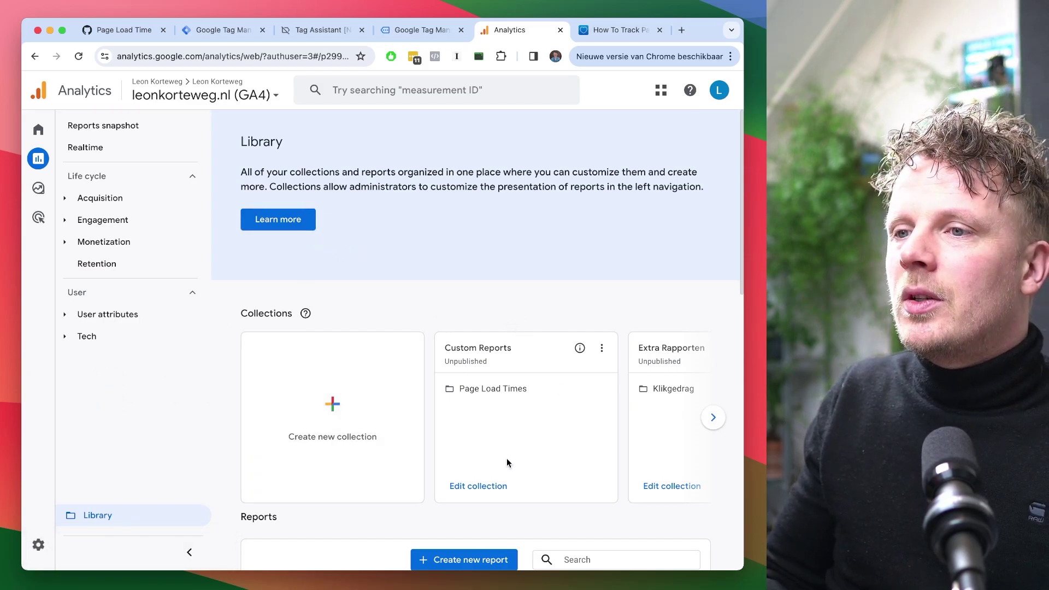
Place the Page Load Times report as the detail report in the Custom Reports collection and save it
{"action": "left_click", "coordinate": [481, 486]}
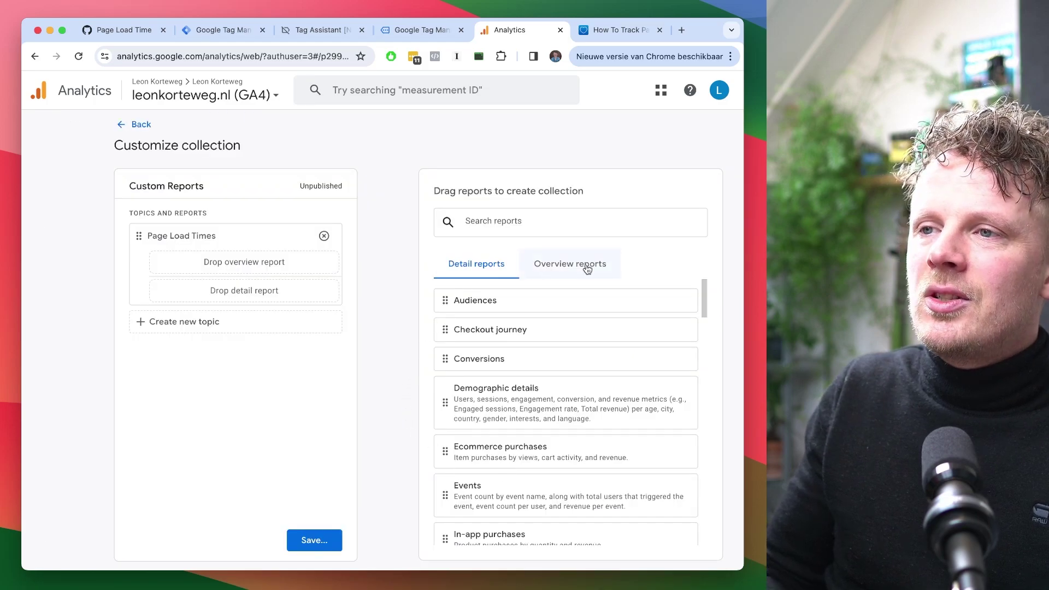
{"action": "left_click", "coordinate": [549, 215]}
{"action": "type", "text": "page l"}
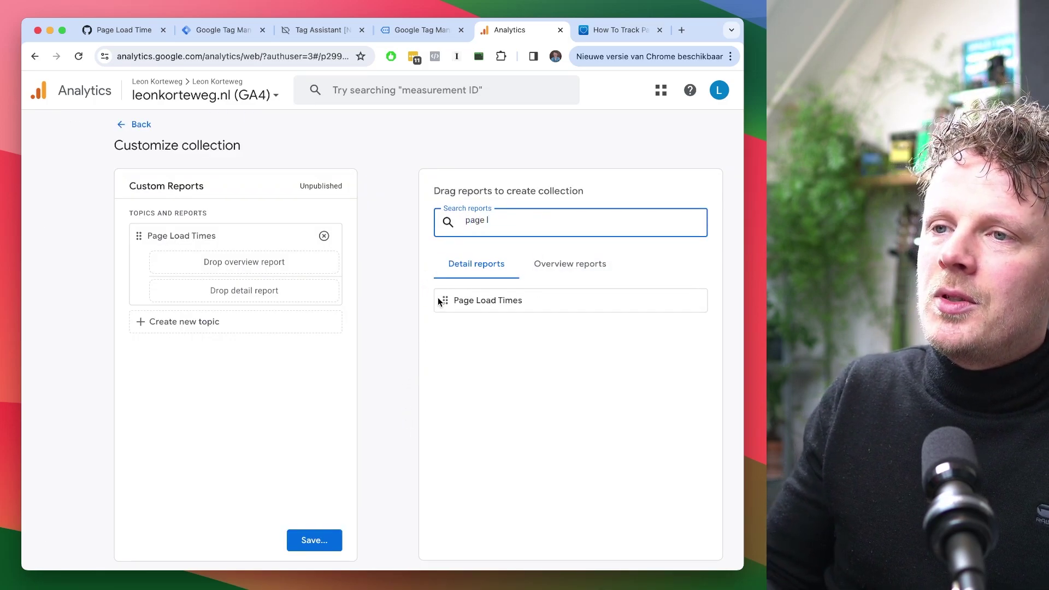
{"action": "left_click_drag", "start_coordinate": [438, 298], "coordinate": [248, 288]}
{"action": "left_click", "coordinate": [325, 536]}
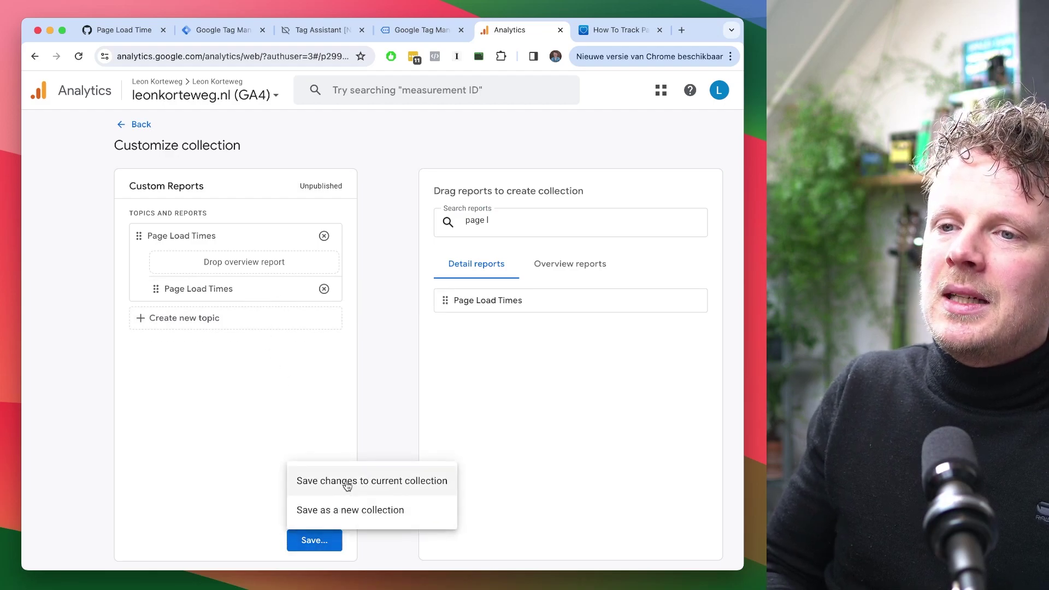
{"action": "left_click", "coordinate": [387, 482]}
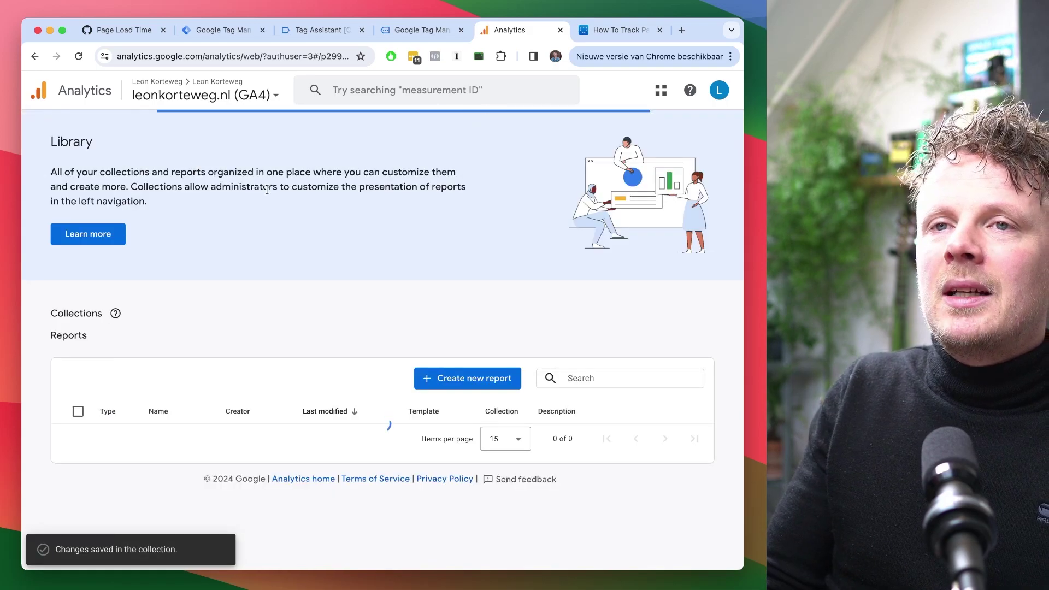
Publish the unpublished Custom Reports collection
{"action": "triple_click", "coordinate": [463, 349]}
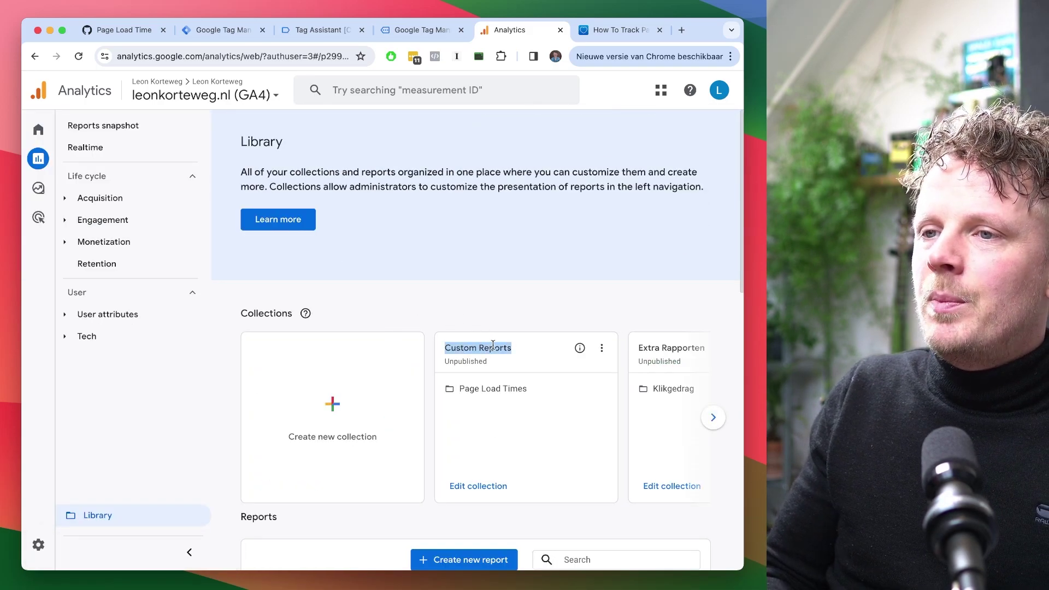
{"action": "left_click", "coordinate": [533, 350]}
{"action": "double_click", "coordinate": [476, 361]}
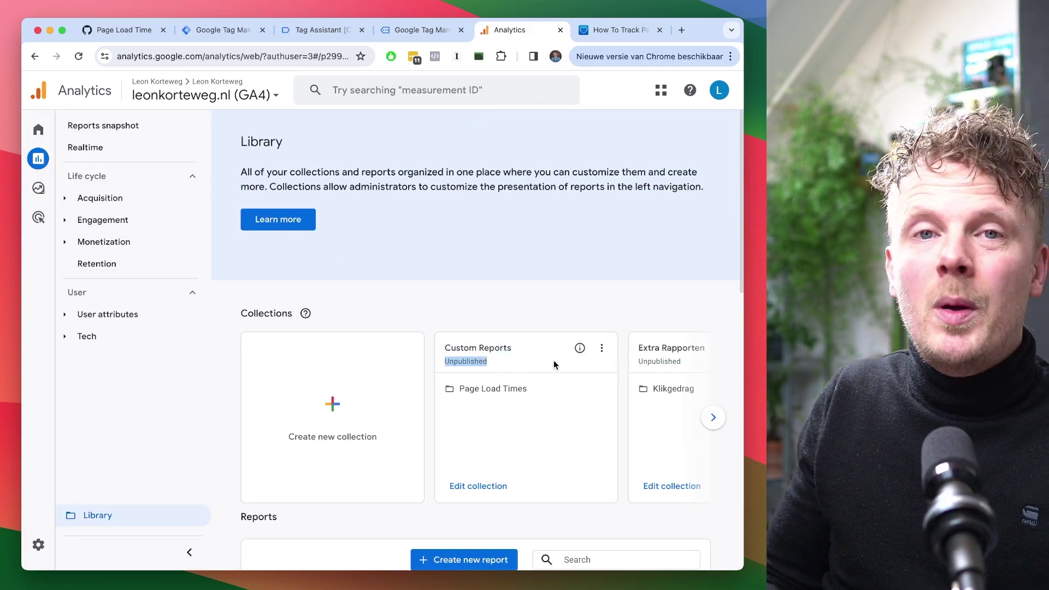
{"action": "left_click", "coordinate": [602, 348]}
{"action": "left_click", "coordinate": [628, 378]}
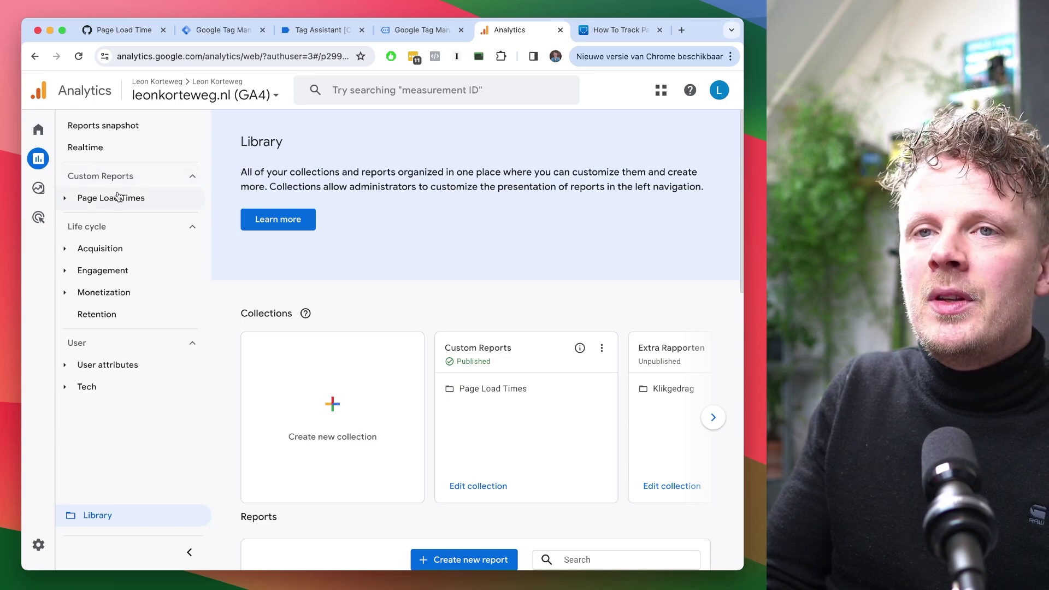
Expand the Page Load Times topic under Custom Reports and view its Page Load Times report
{"action": "left_click", "coordinate": [118, 197]}
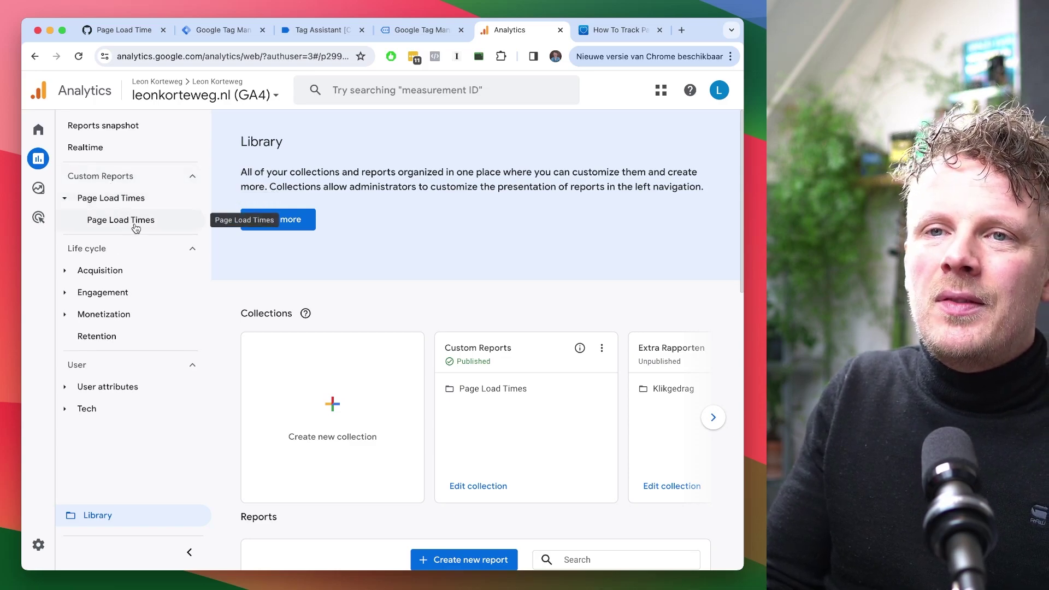
{"action": "left_click", "coordinate": [136, 227]}
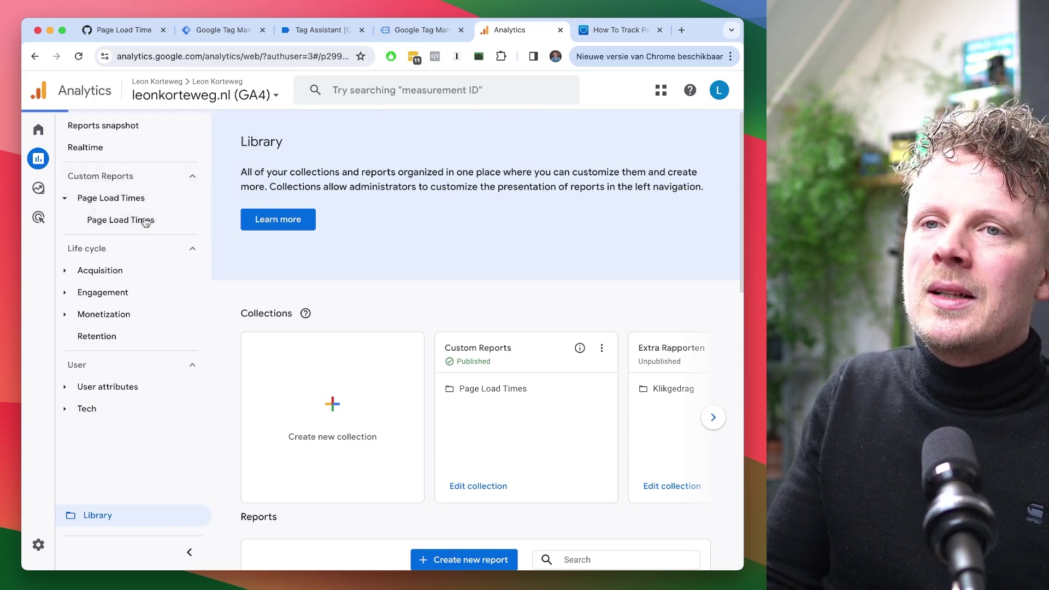
{"action": "scroll", "coordinate": [531, 385], "scroll_direction": "down", "scroll_amount": 5}
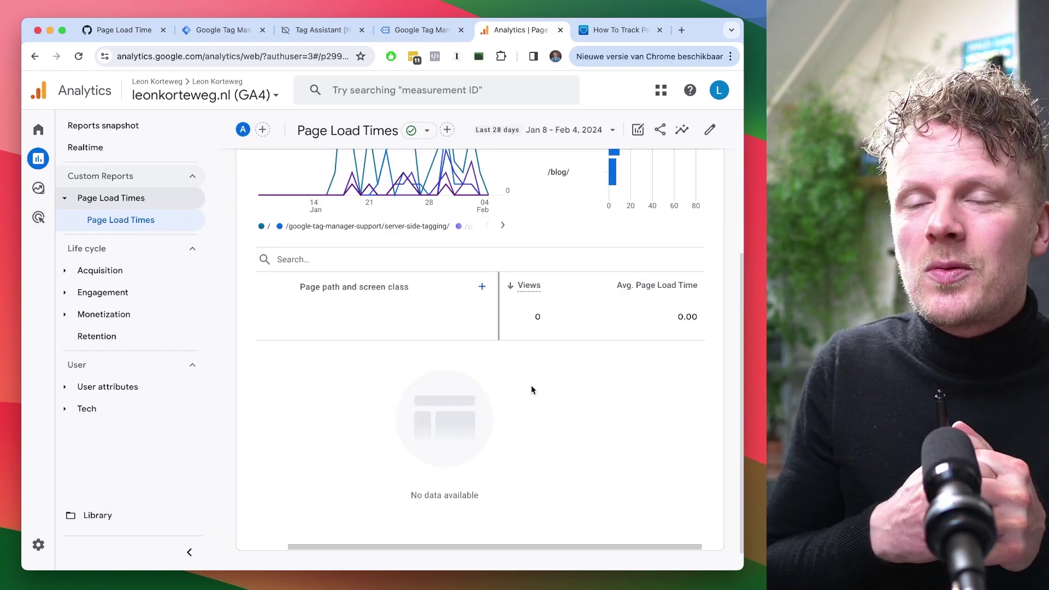